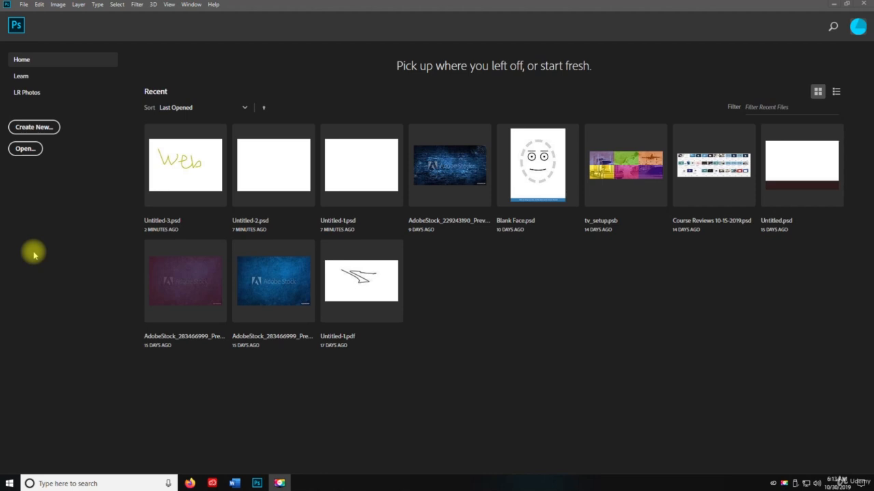
# Create a default Photoshop size document named Untitled-4, 7 by 5 inches at 300 pixels/inch with a white background.
pyautogui.hotkey('ctrl', 'n')
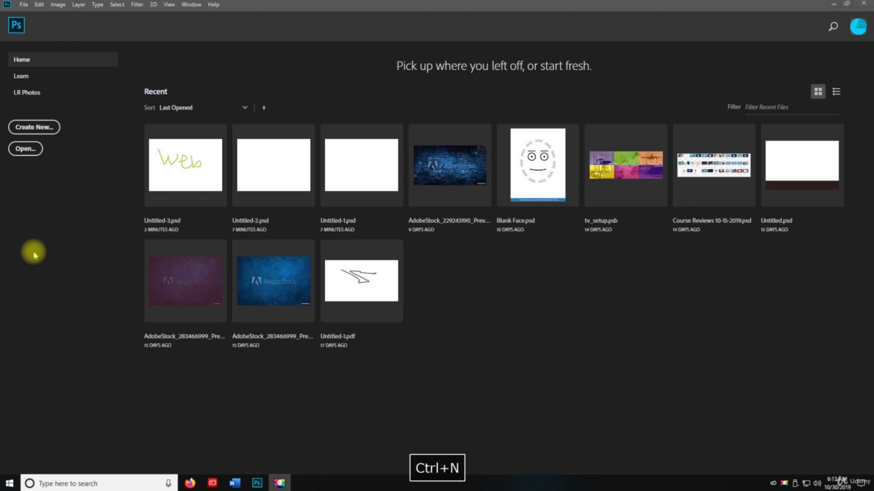
pyautogui.press('space')
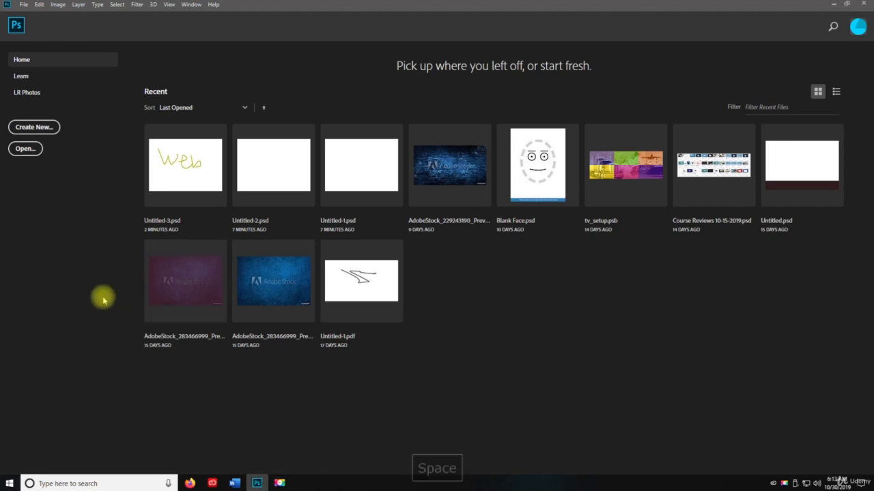
pyautogui.hotkey('ctrl', 'n')
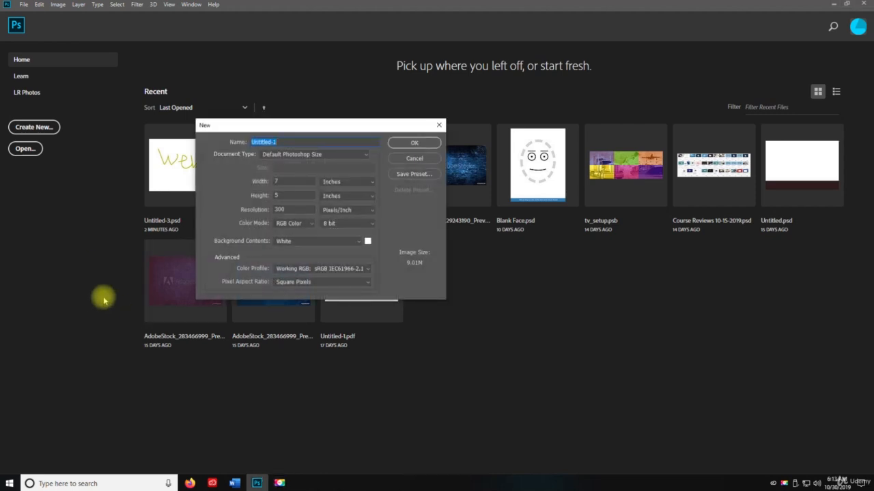
pyautogui.click(318, 141)
pyautogui.press('BackSpace')
pyautogui.write('4')
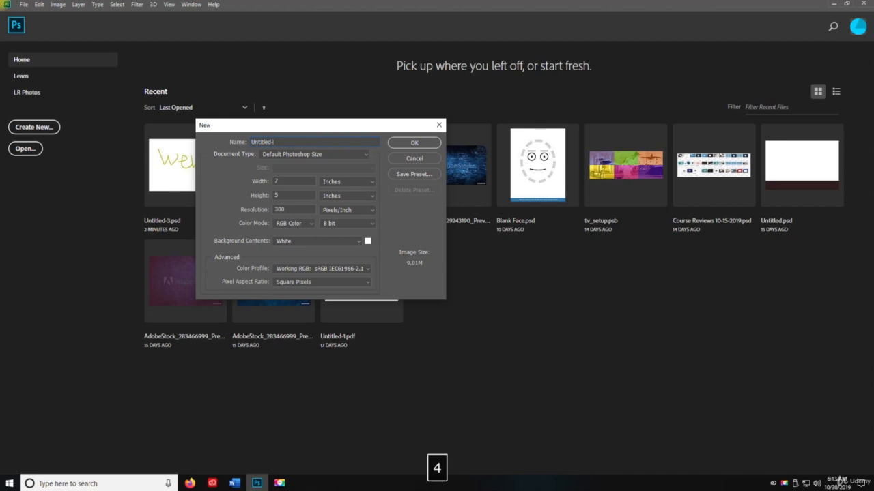
pyautogui.click(401, 142)
# Save the new document to the Desktop as the Photoshop file Untitled-4.
pyautogui.press('ctrl')
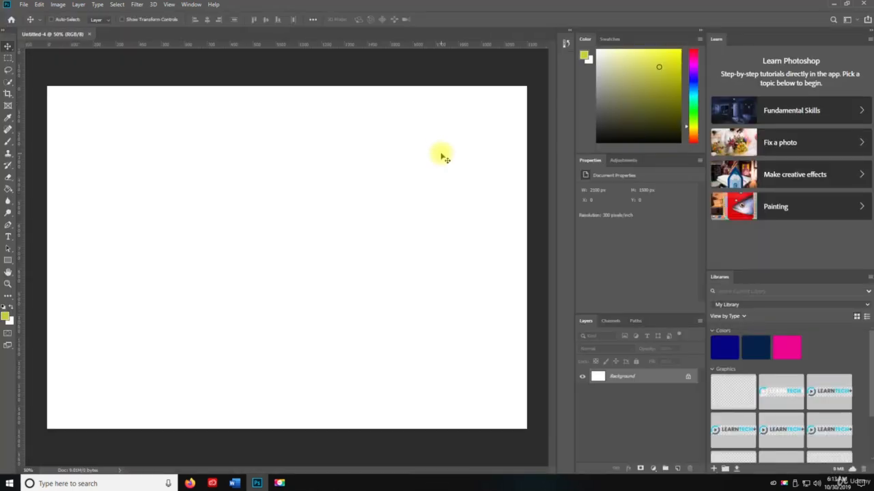
pyautogui.hotkey('ctrl', 'shift', 's')
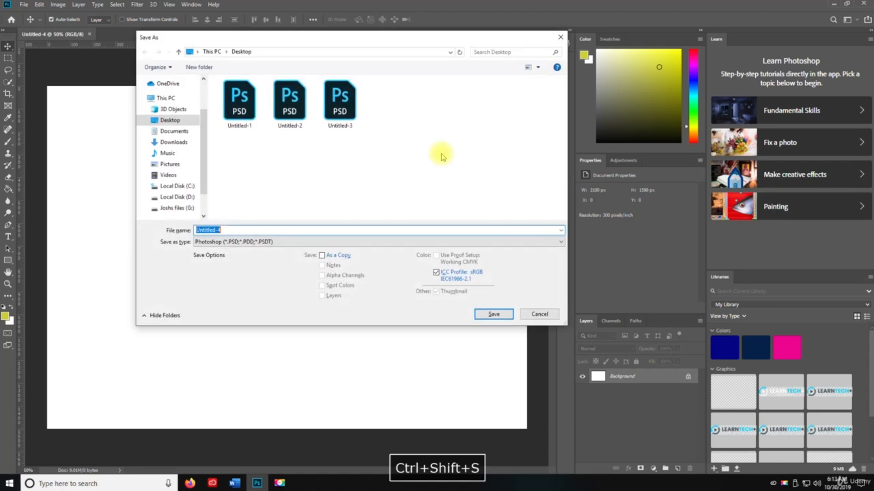
pyautogui.click(502, 315)
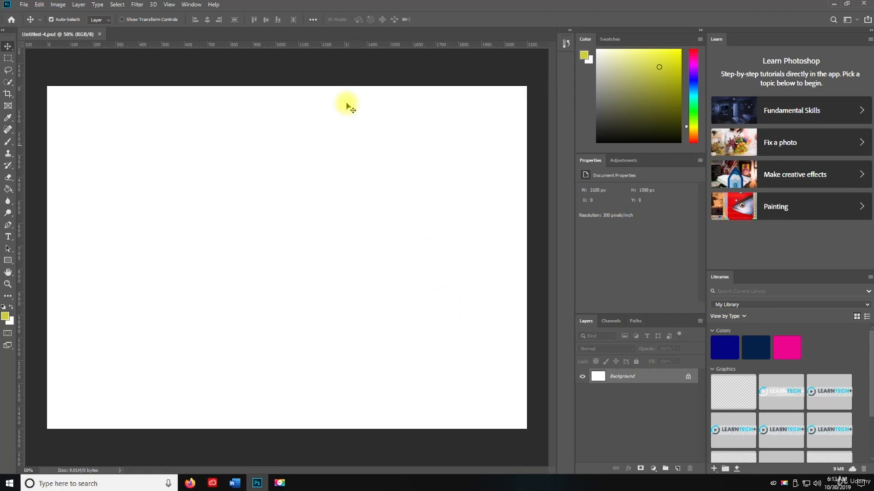
pyautogui.click(40, 5)
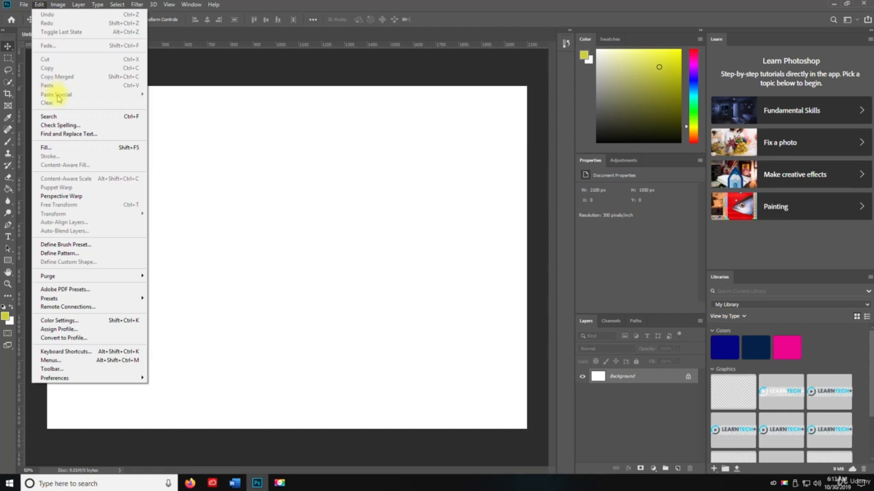
pyautogui.click(41, 9)
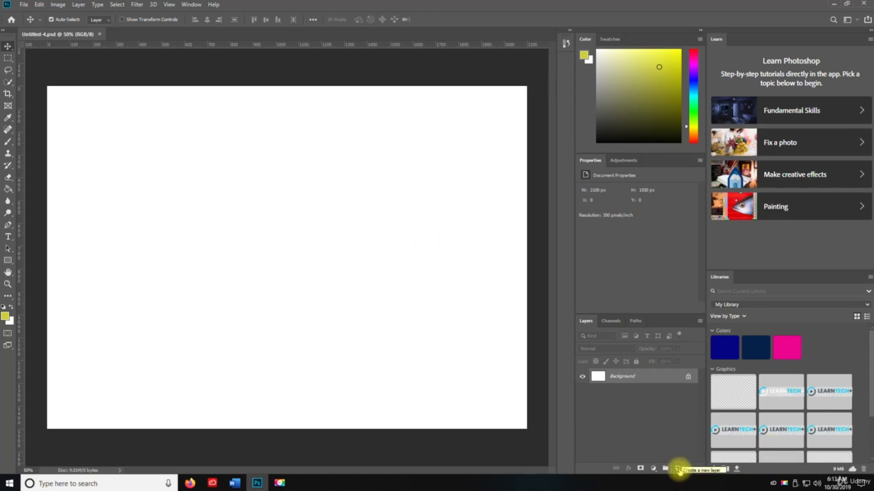
# Add a new layer and paint a yellow-green brush squiggle across the upper half of the canvas.
pyautogui.click(677, 469)
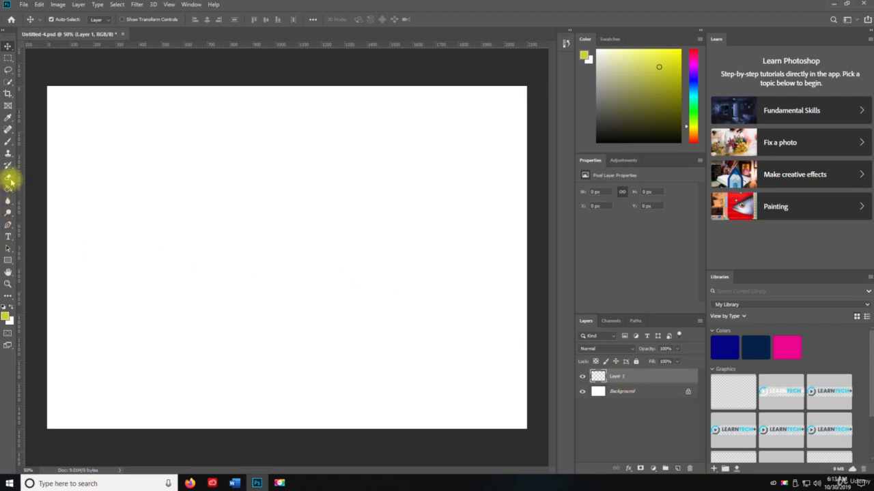
pyautogui.click(8, 142)
pyautogui.moveTo(123, 130)
pyautogui.mouseDown()
pyautogui.moveTo(195, 239)
pyautogui.moveTo(341, 194)
pyautogui.moveTo(453, 220)
pyautogui.moveTo(439, 185)
pyautogui.mouseUp()
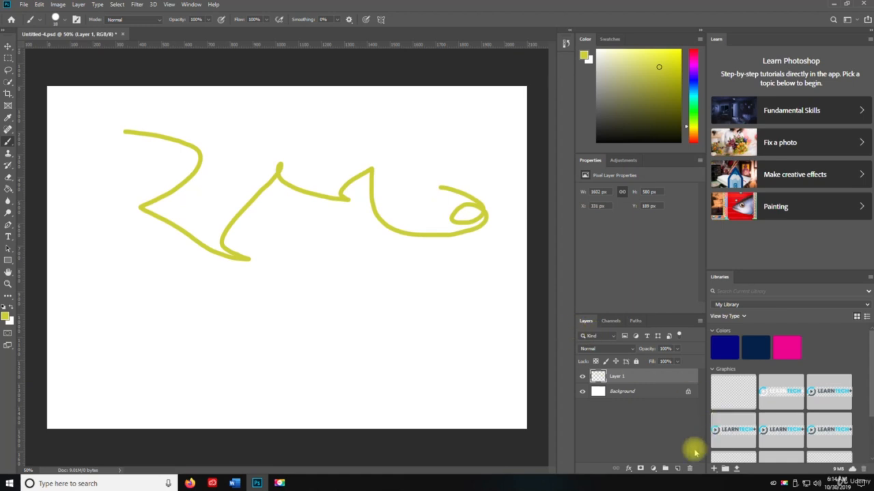
# Add a second layer and paint a squiggle across the lower half of the canvas in the default black.
pyautogui.click(677, 468)
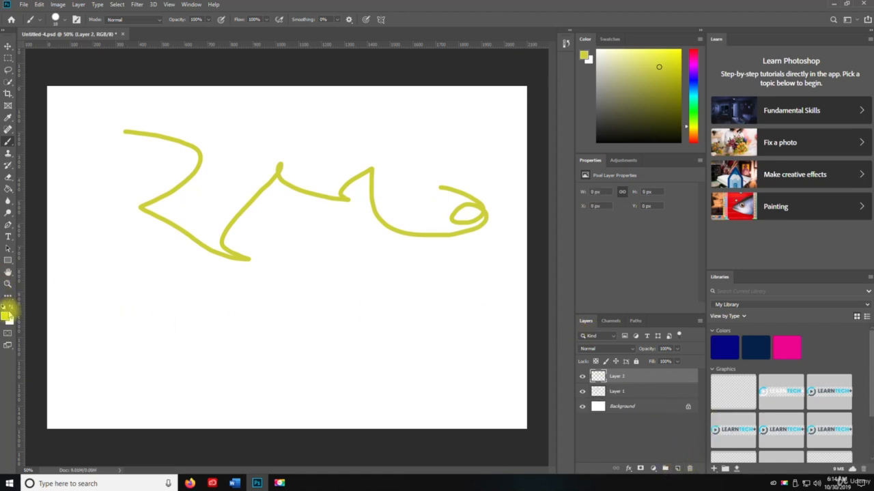
pyautogui.click(5, 306)
pyautogui.moveTo(245, 326)
pyautogui.mouseDown()
pyautogui.moveTo(416, 287)
pyautogui.moveTo(396, 337)
pyautogui.moveTo(454, 382)
pyautogui.mouseUp()
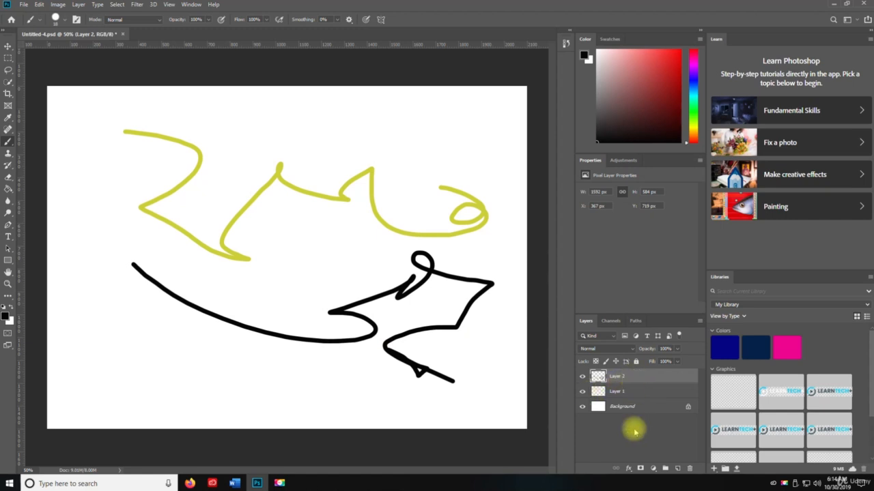
# Add a third layer and paint a looping brush stroke in red d21919 over the middle of the canvas.
pyautogui.click(675, 468)
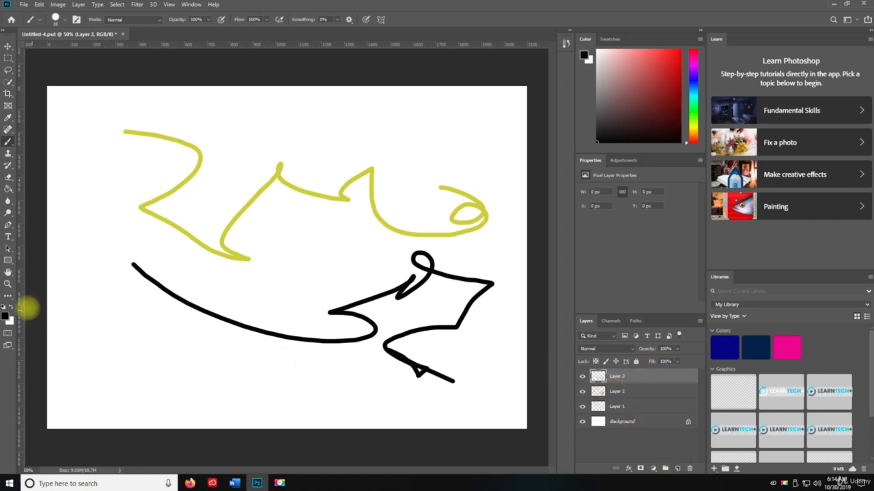
pyautogui.click(6, 314)
pyautogui.moveTo(367, 189)
pyautogui.mouseDown()
pyautogui.moveTo(344, 189)
pyautogui.moveTo(430, 123)
pyautogui.moveTo(419, 129)
pyautogui.mouseUp()
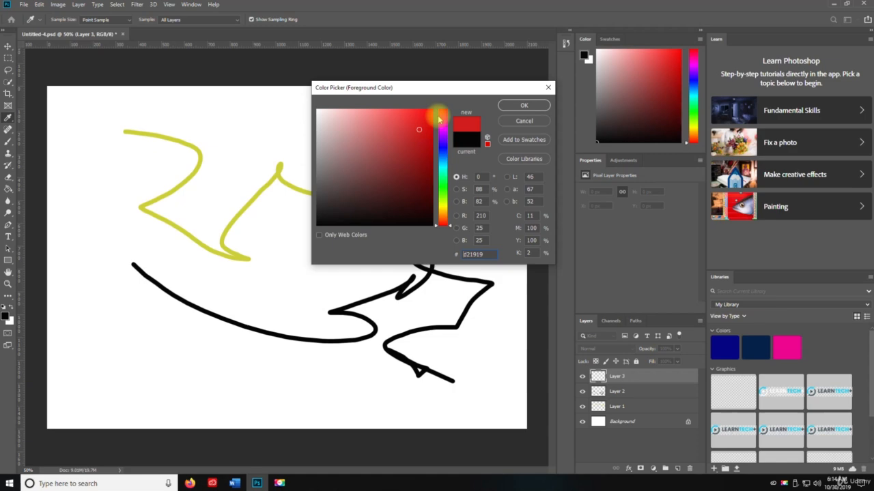
pyautogui.click(520, 105)
pyautogui.press('b')
pyautogui.moveTo(215, 236)
pyautogui.mouseDown()
pyautogui.moveTo(350, 314)
pyautogui.moveTo(243, 240)
pyautogui.moveTo(223, 185)
pyautogui.moveTo(345, 172)
pyautogui.moveTo(369, 247)
pyautogui.moveTo(397, 277)
pyautogui.moveTo(275, 259)
pyautogui.moveTo(397, 283)
pyautogui.mouseUp()
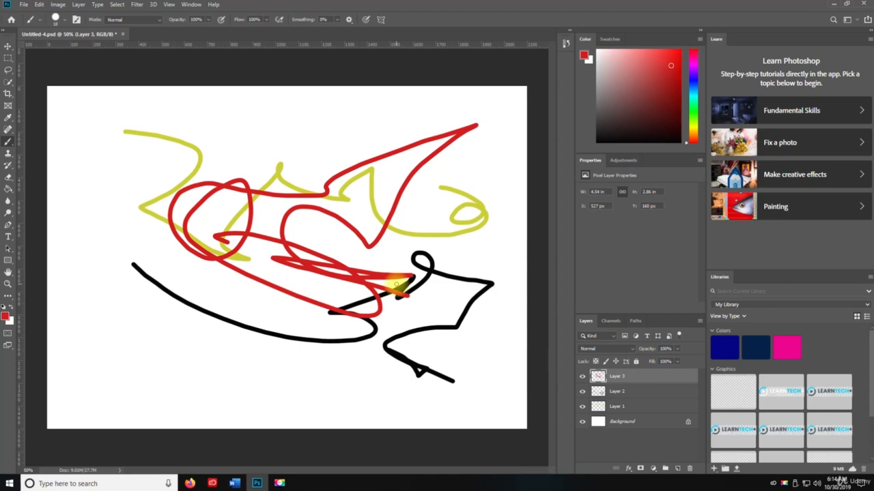
# Undo and redo the red brush stroke, and flip it off and back on with Toggle Last State and Redo.
pyautogui.hotkey('ctrl', 'z')
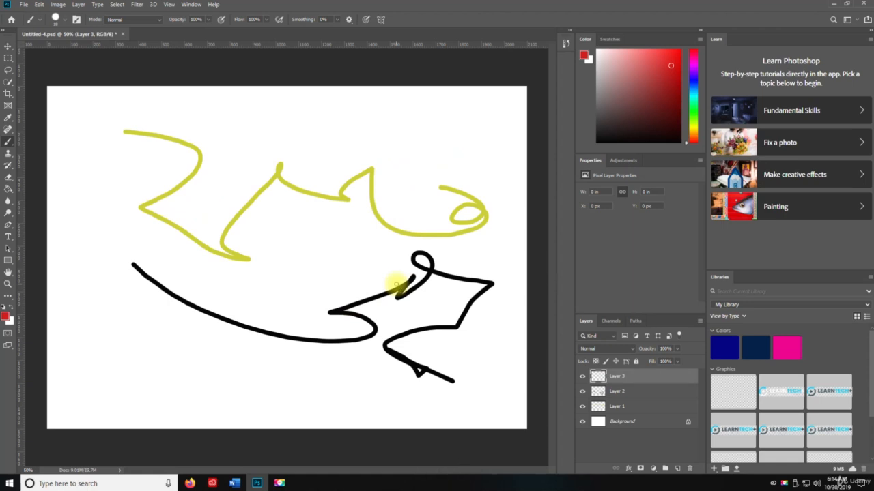
pyautogui.click(39, 5)
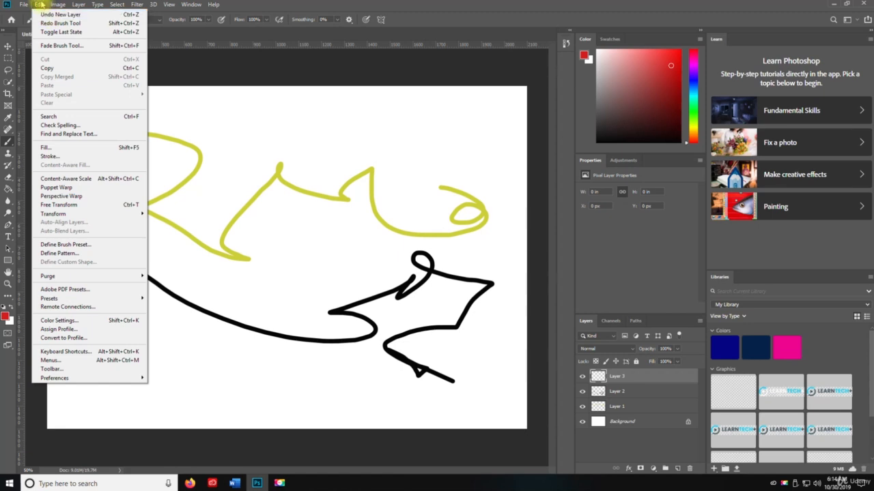
pyautogui.click(41, 5)
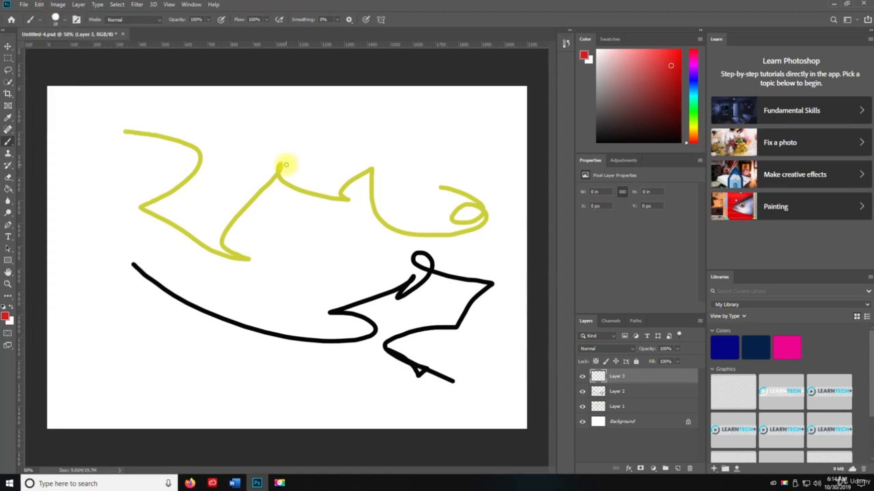
pyautogui.hotkey('ctrl', 'shift', 'z')
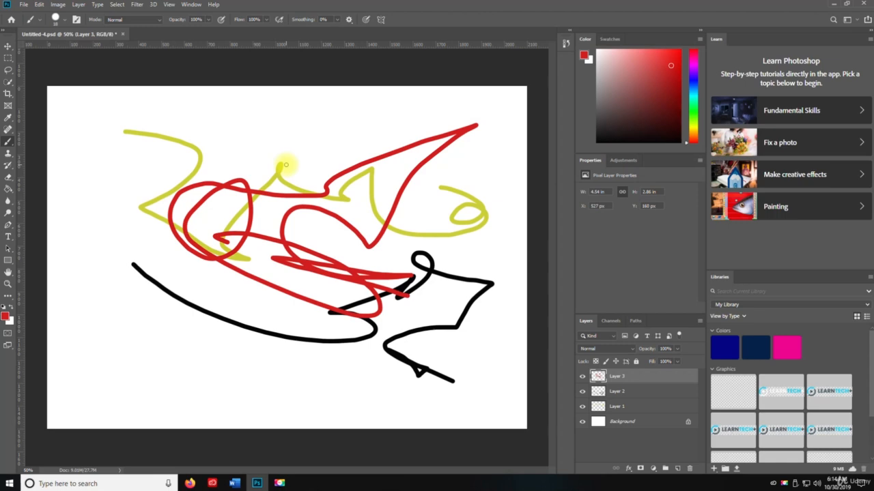
pyautogui.hotkey('ctrl', 'alt', 'z')
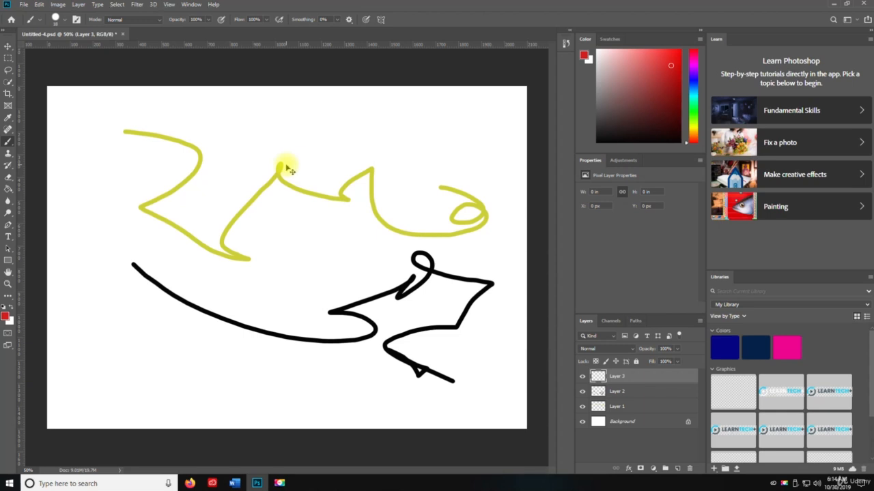
pyautogui.hotkey('ctrl', 'shift', 'z')
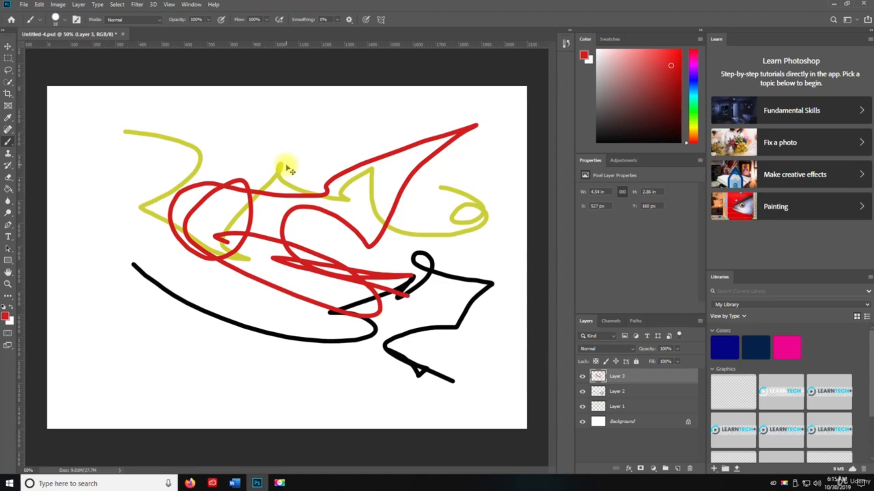
# Fade the red brush stroke in Color Dodge mode at 59% opacity.
pyautogui.hotkey('ctrl', 'shift', 'f')
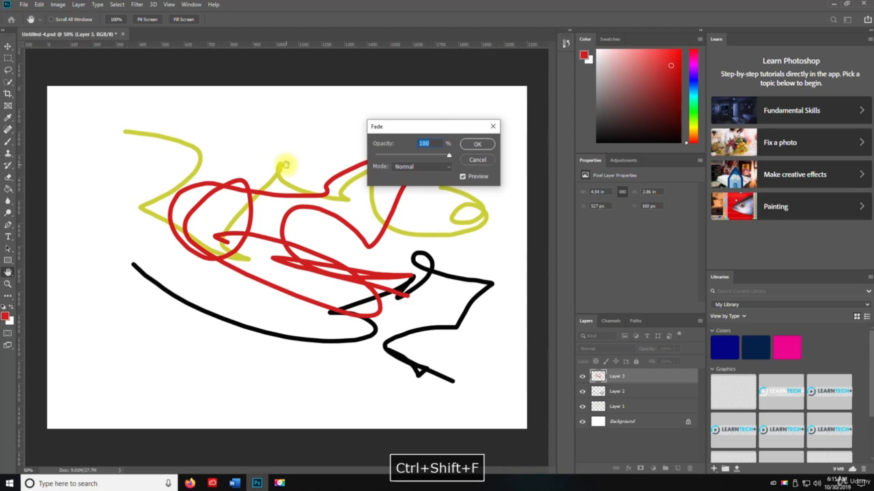
pyautogui.click(418, 167)
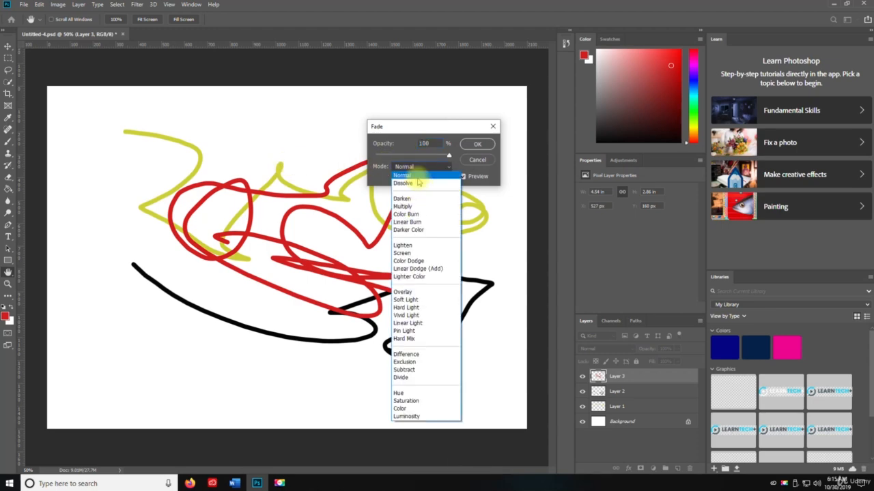
pyautogui.click(430, 260)
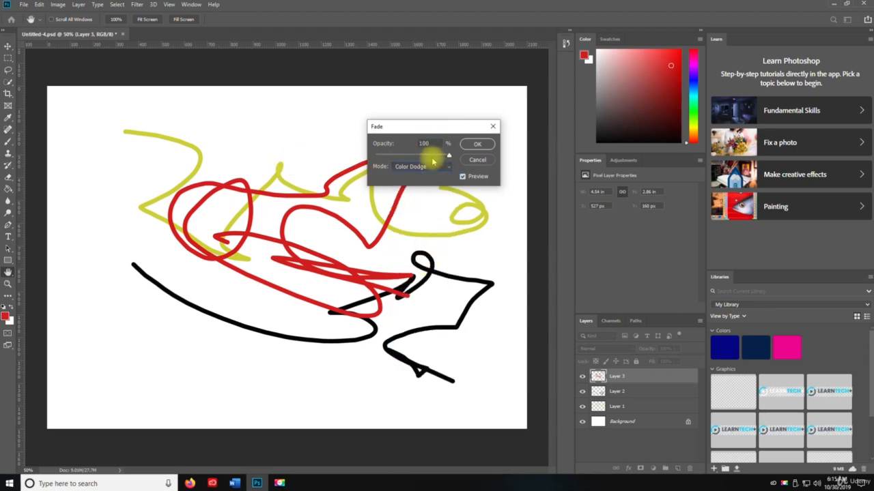
pyautogui.moveTo(448, 156)
pyautogui.mouseDown()
pyautogui.moveTo(368, 155)
pyautogui.moveTo(451, 156)
pyautogui.mouseUp()
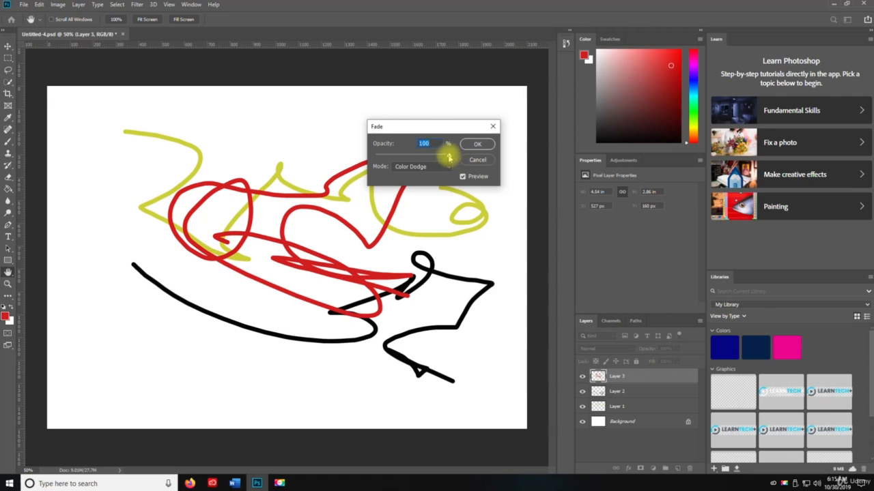
pyautogui.moveTo(447, 155); pyautogui.dragTo(419, 157)
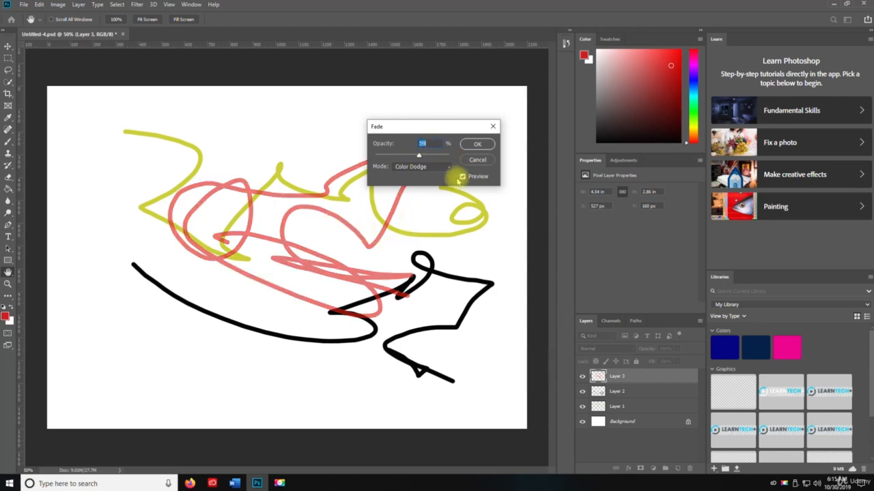
# Try Difference mode for the fade, apply it in Color Burn mode at 72% opacity, and undo it.
pyautogui.click(422, 167)
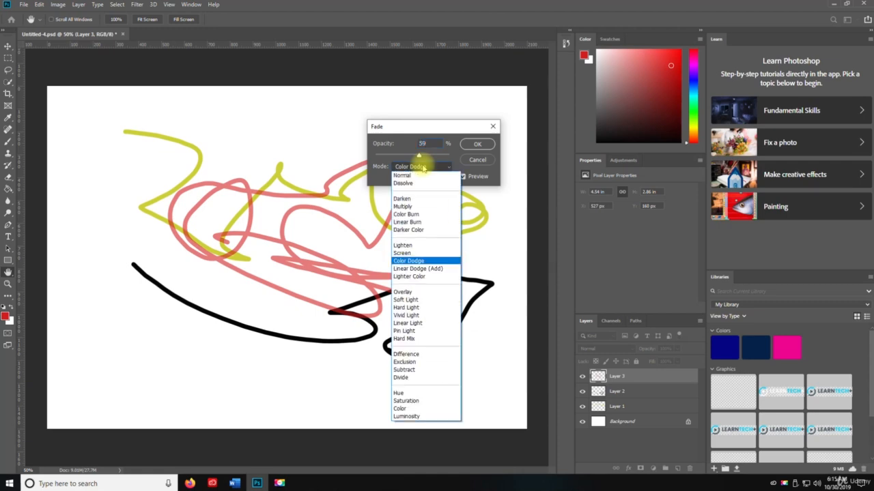
pyautogui.click(424, 355)
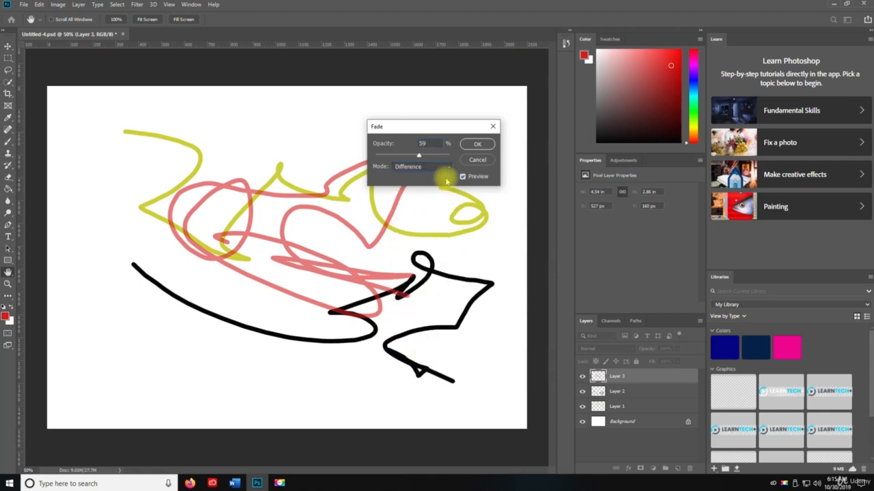
pyautogui.click(429, 167)
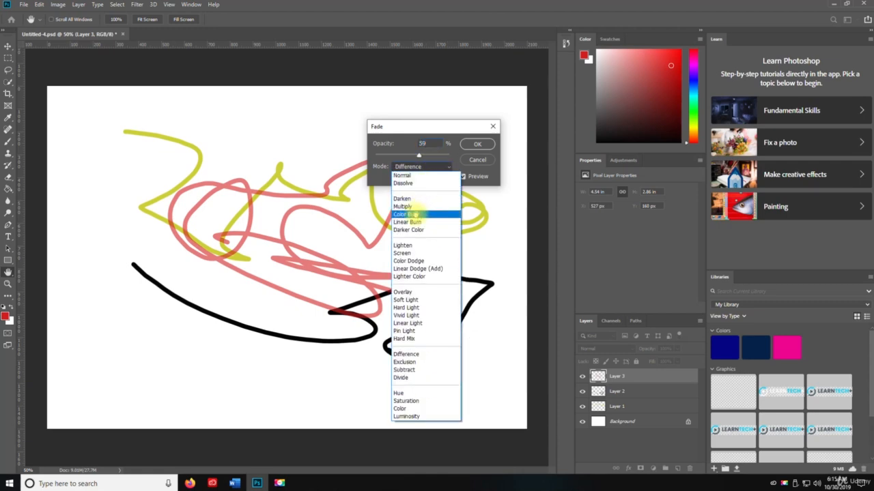
pyautogui.click(416, 214)
pyautogui.moveTo(419, 156); pyautogui.dragTo(429, 156)
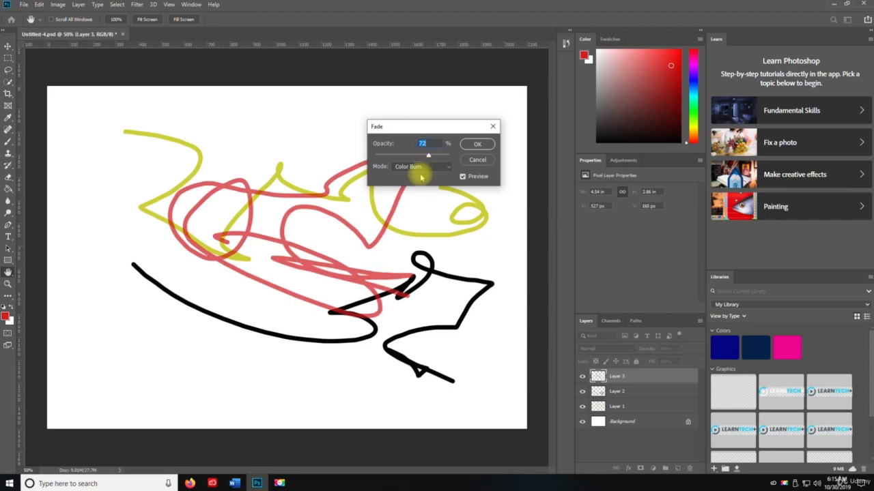
pyautogui.click(478, 145)
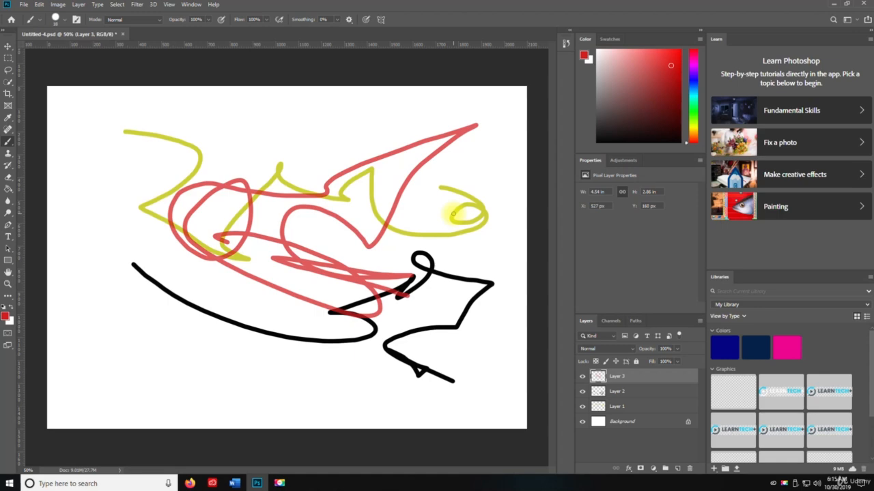
pyautogui.hotkey('ctrl', 'z')
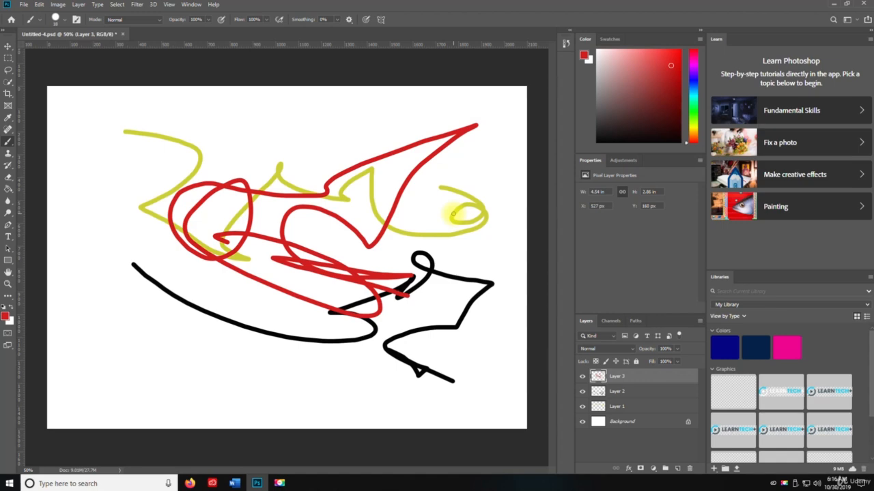
# Select the entire canvas and cut the red brush stroke from Layer 3.
pyautogui.hotkey('ctrl', 'x')
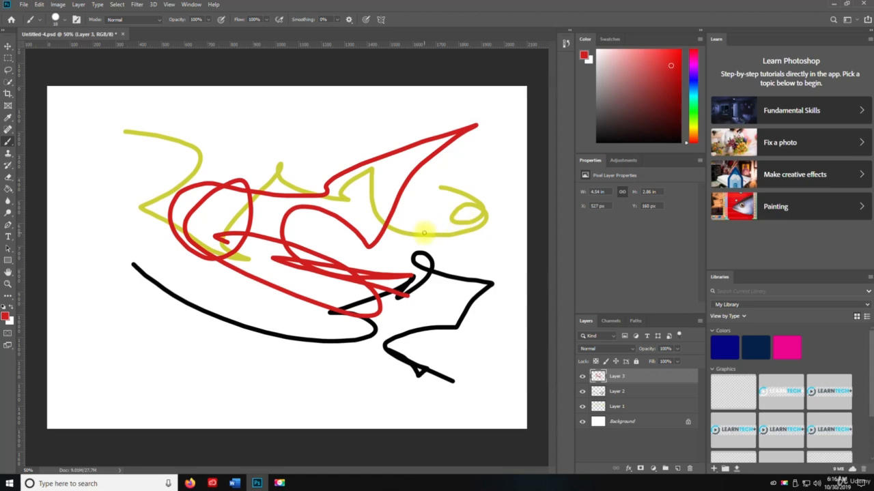
pyautogui.hotkey('ctrl', 'a')
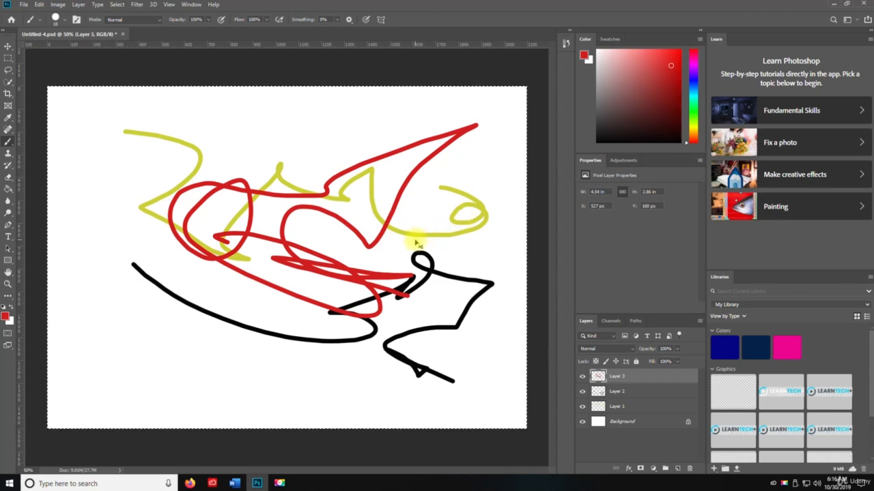
pyautogui.hotkey('ctrl', 'x')
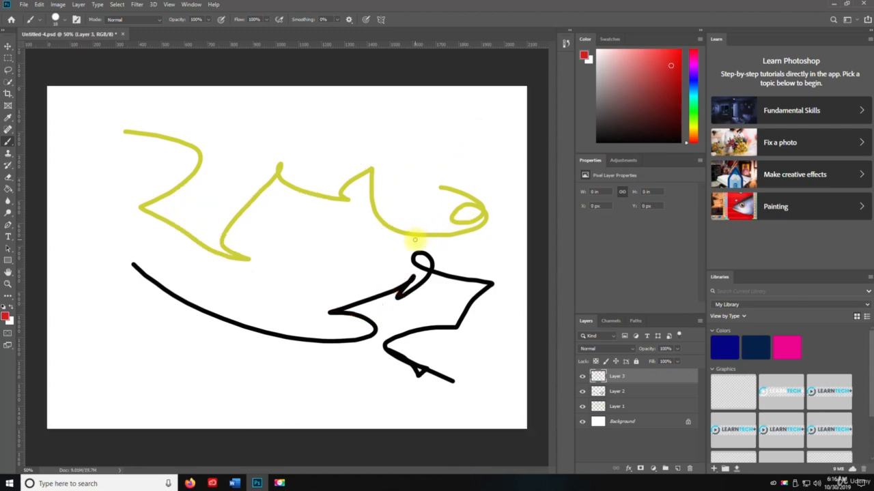
# Paste the cut red stroke onto a new layer, and paste it in place on another new layer.
pyautogui.click(678, 469)
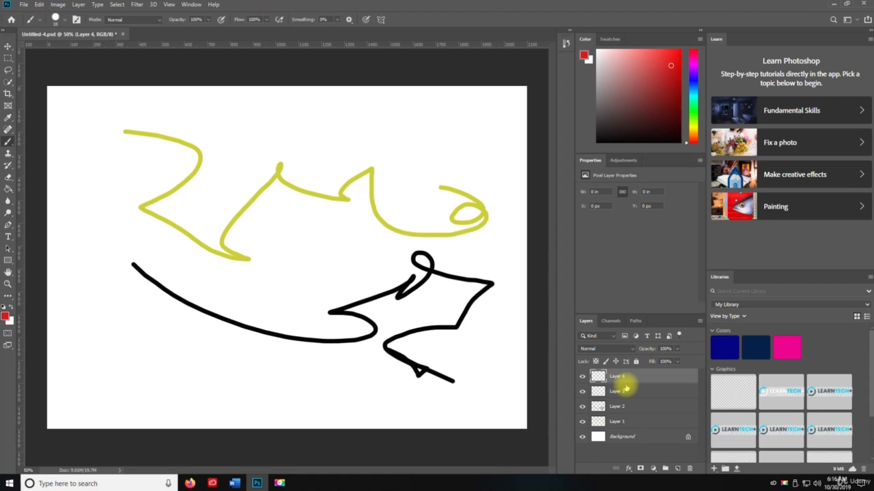
pyautogui.hotkey('ctrl', 'v')
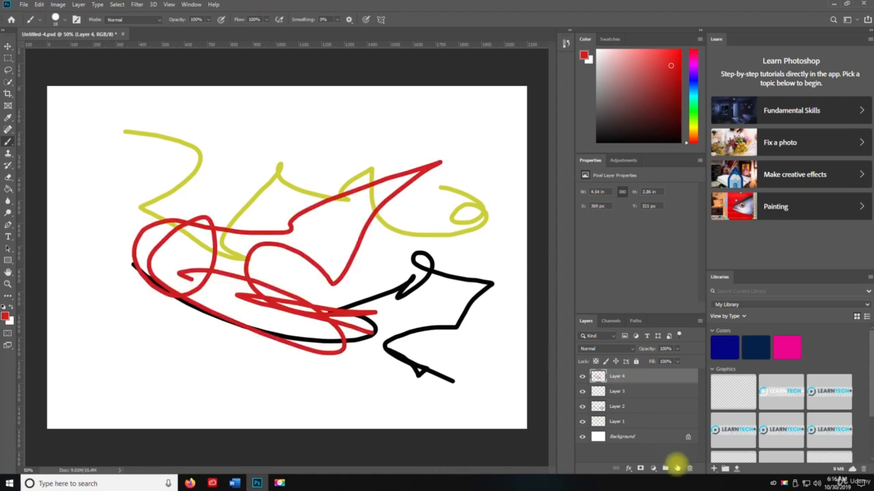
pyautogui.click(677, 469)
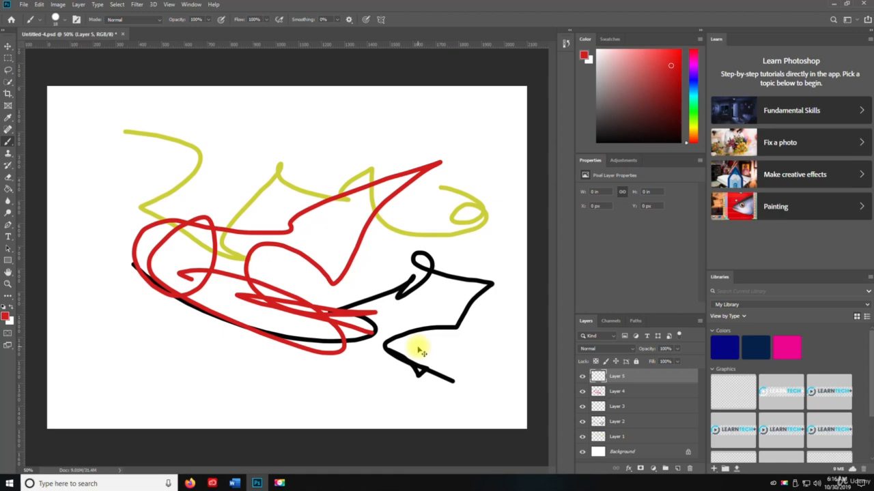
pyautogui.hotkey('ctrl', 'shift', 'v')
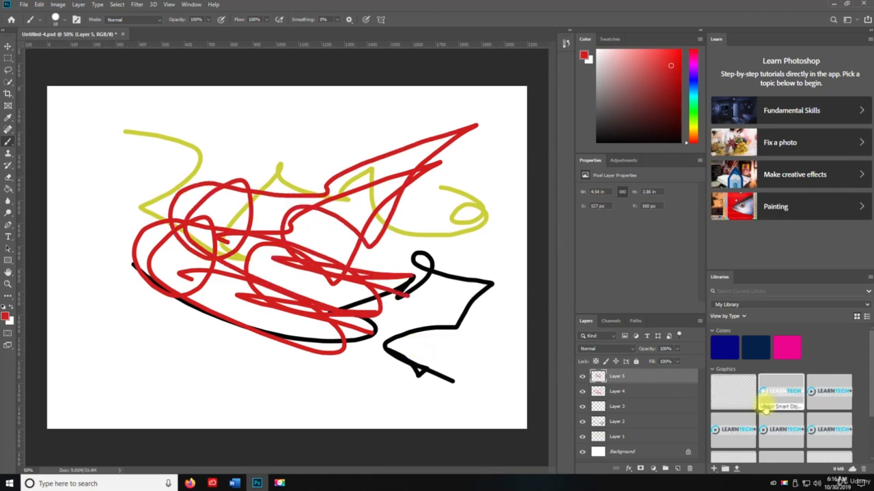
# Add a sixth layer, hide Layers 4 and 5, and paste the red stroke in place on the new layer.
pyautogui.click(675, 468)
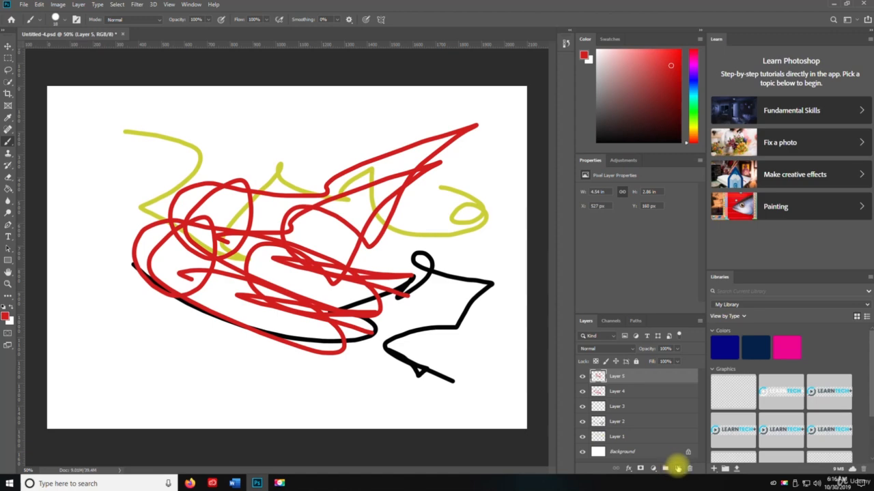
pyautogui.moveTo(582, 391); pyautogui.dragTo(581, 406)
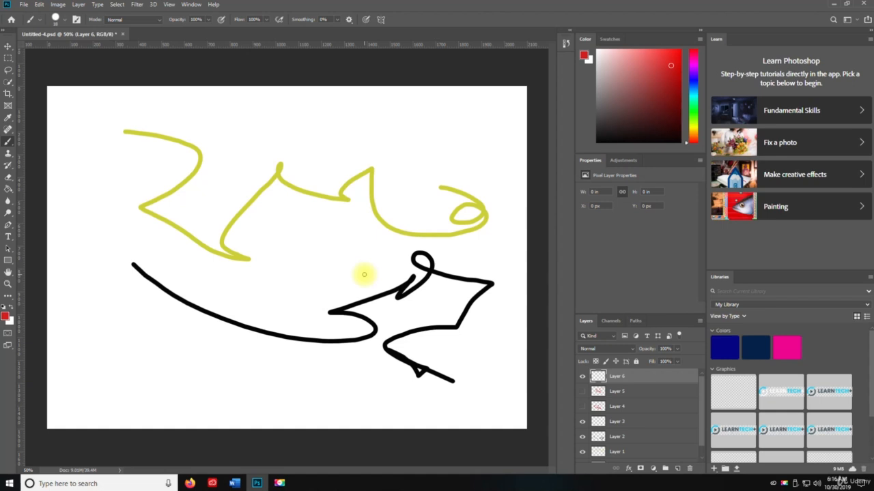
pyautogui.hotkey('ctrl', 'shift', 'v')
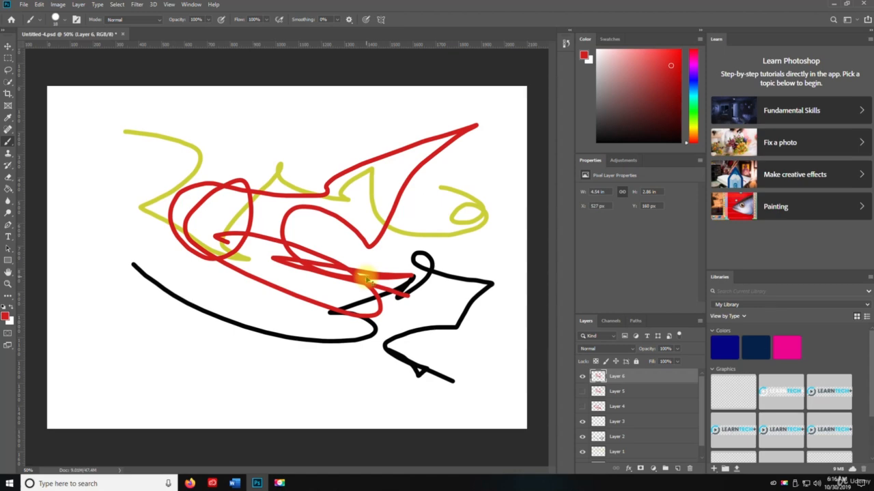
# Open and close Search, and move the red stroke to about X 451 px, Y 265 px with Content-Aware Scale.
pyautogui.hotkey('ctrl', 'f')
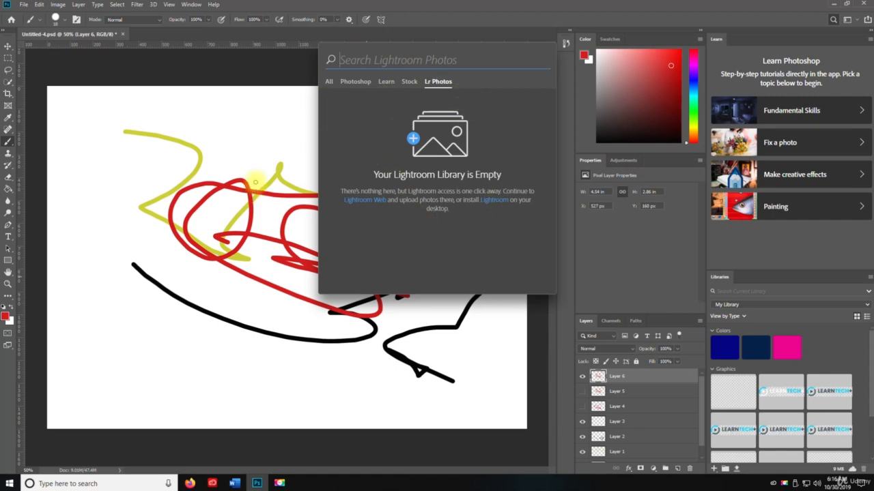
pyautogui.hotkey('ctrl', 'f')
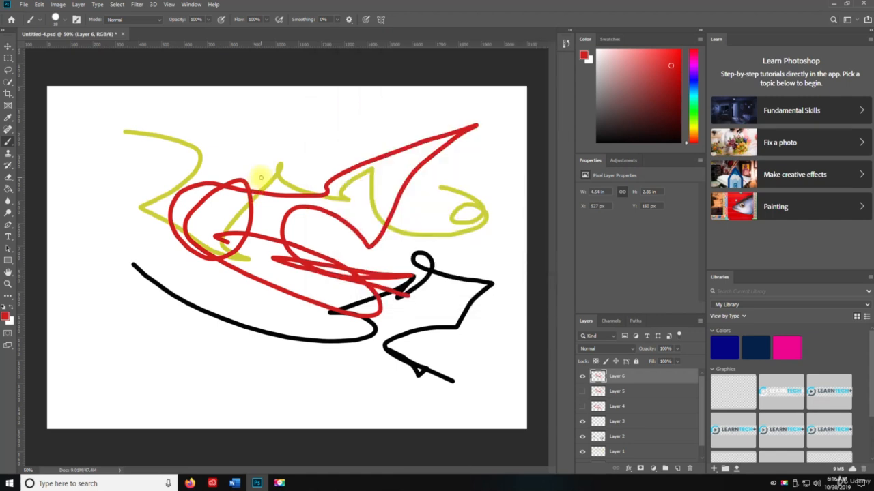
pyautogui.press('v')
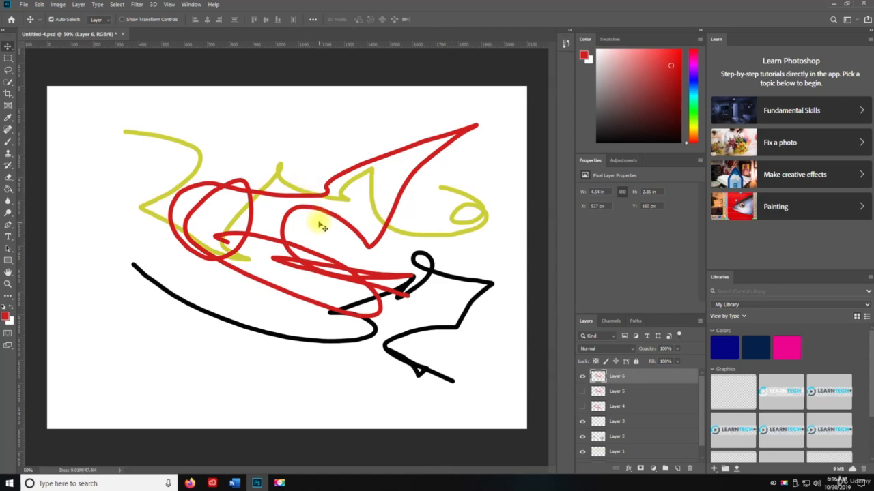
pyautogui.hotkey('ctrl', 'alt', 'shift', 'c')
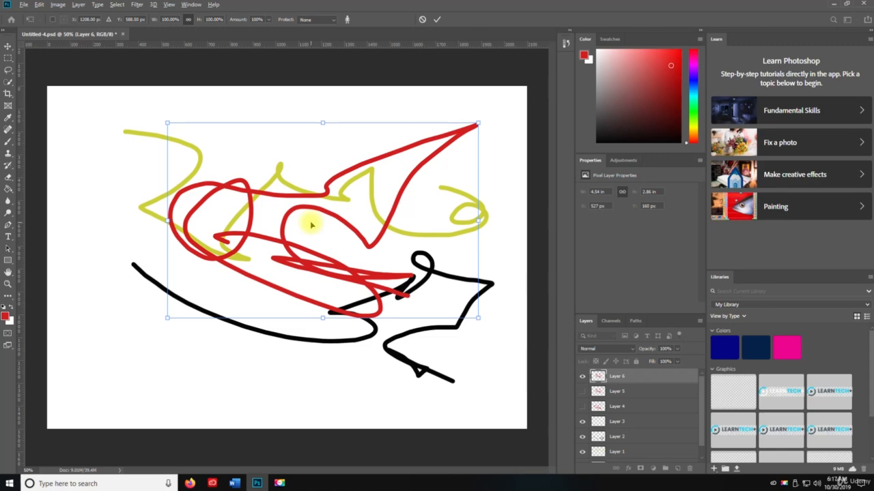
pyautogui.moveTo(310, 225)
pyautogui.mouseDown()
pyautogui.moveTo(267, 234)
pyautogui.moveTo(302, 237)
pyautogui.moveTo(281, 213)
pyautogui.moveTo(286, 249)
pyautogui.mouseUp()
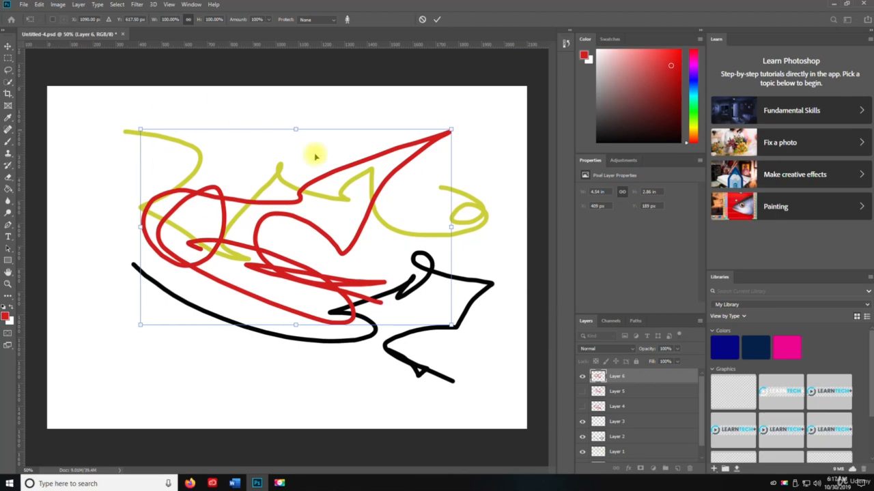
pyautogui.moveTo(295, 256)
pyautogui.mouseDown()
pyautogui.moveTo(271, 305)
pyautogui.moveTo(305, 273)
pyautogui.mouseUp()
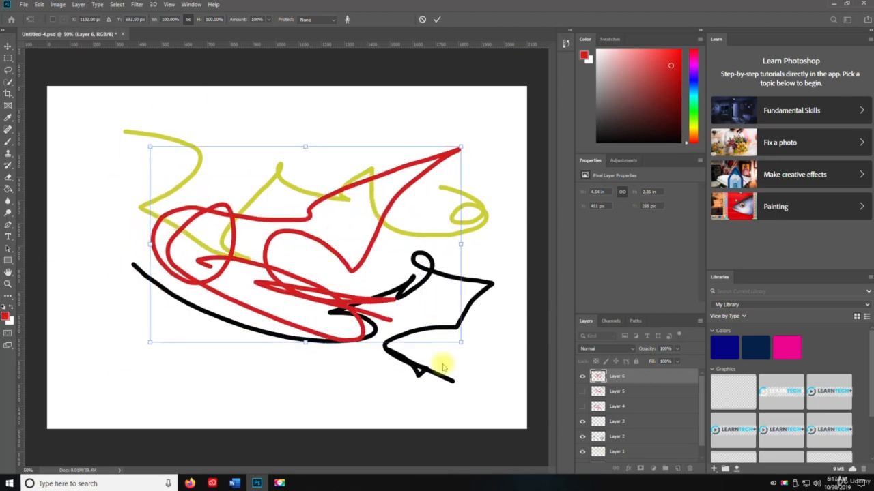
pyautogui.press('Return')
# Free Transform the red stroke down to about 1.35 by 0.84 in and place it near the canvas's lower-left corner.
pyautogui.hotkey('ctrl', 't')
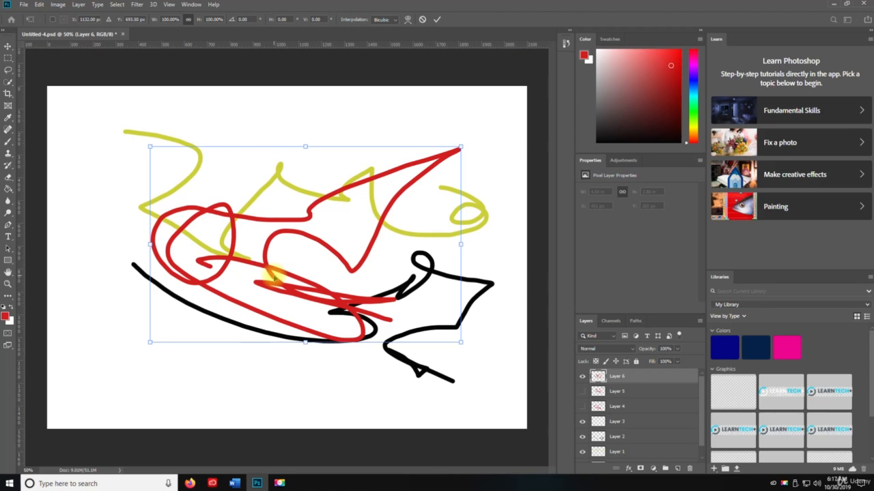
pyautogui.press('Return')
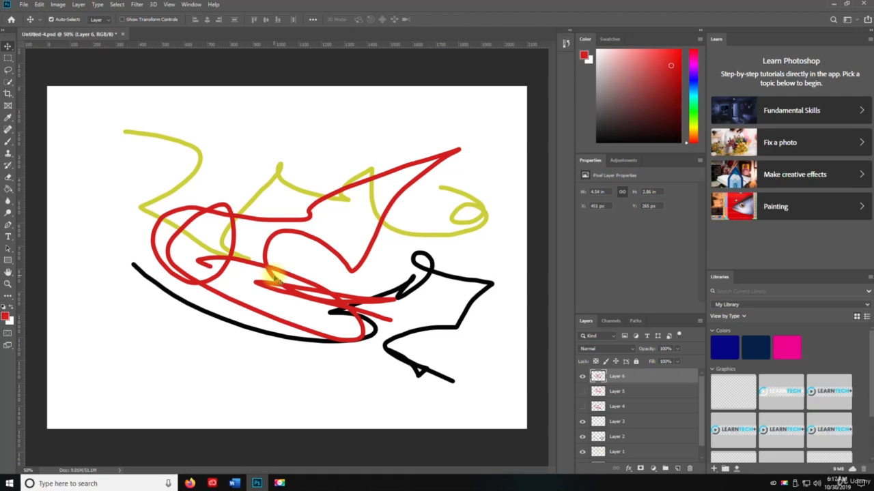
pyautogui.hotkey('ctrl', 't')
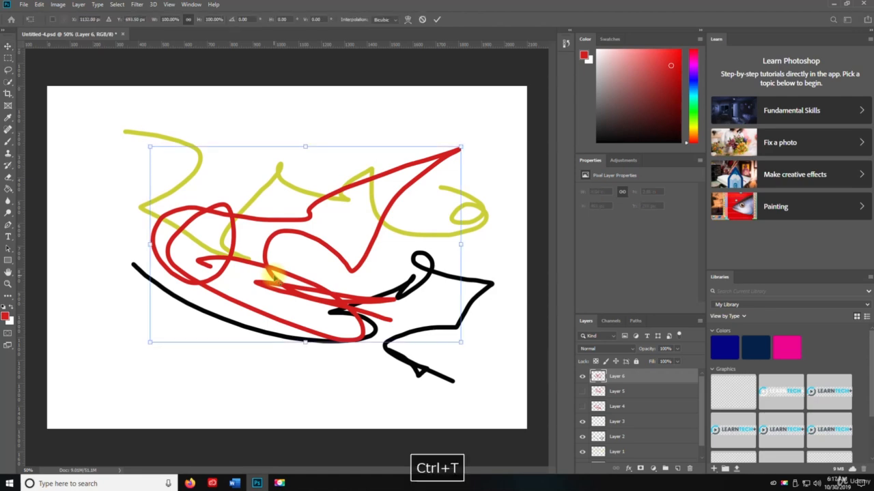
pyautogui.moveTo(461, 340)
pyautogui.mouseDown()
pyautogui.moveTo(297, 230)
pyautogui.moveTo(438, 326)
pyautogui.moveTo(413, 312)
pyautogui.moveTo(421, 311)
pyautogui.mouseUp()
pyautogui.moveTo(278, 229)
pyautogui.mouseDown()
pyautogui.moveTo(164, 157)
pyautogui.moveTo(378, 141)
pyautogui.moveTo(304, 288)
pyautogui.mouseUp()
pyautogui.moveTo(470, 206); pyautogui.dragTo(240, 318)
pyautogui.moveTo(221, 347)
pyautogui.mouseDown()
pyautogui.moveTo(156, 357)
pyautogui.moveTo(117, 381)
pyautogui.moveTo(121, 371)
pyautogui.moveTo(124, 379)
pyautogui.mouseUp()
pyautogui.press('Return')
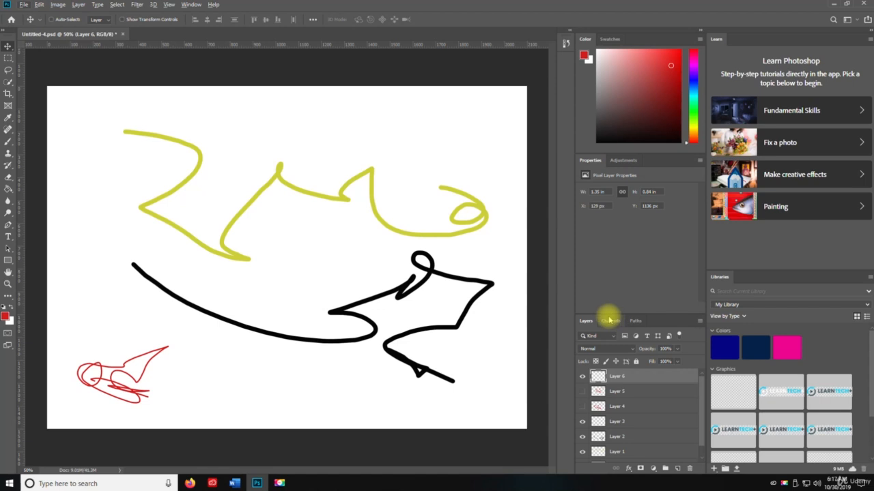
# Repeat the transform on the red stroke twice with Transform Again, and undo both repeats and the Free Transform.
pyautogui.hotkey('ctrl', 'shift', 't')
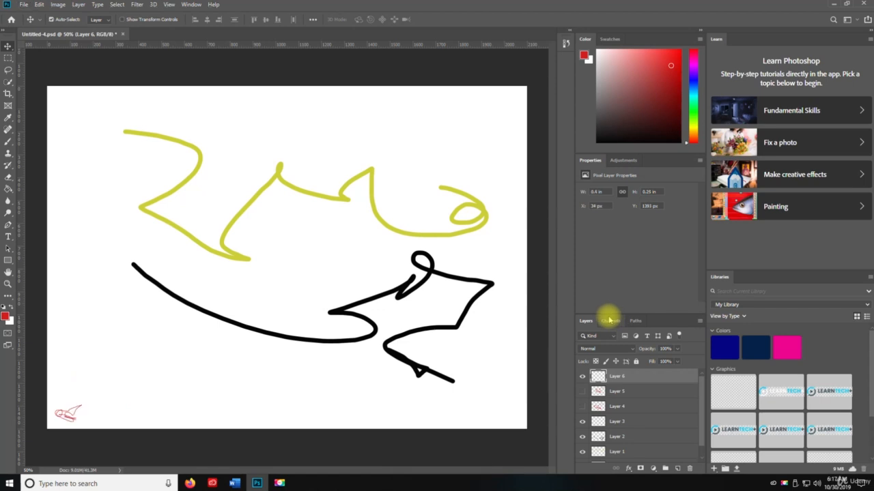
pyautogui.hotkey('ctrl', 'shift', 't')
pyautogui.hotkey('ctrl', 'z')
pyautogui.hotkey('ctrl', 'z')
pyautogui.hotkey('ctrl', 'z')
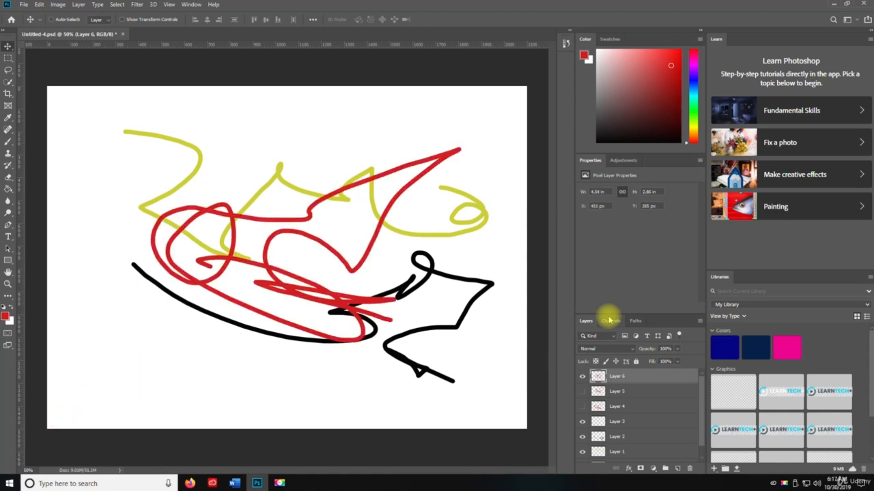
# Apply Transform Again to the full-size red stroke twice, and undo back to its original pasted position.
pyautogui.hotkey('ctrl', 'shift', 't')
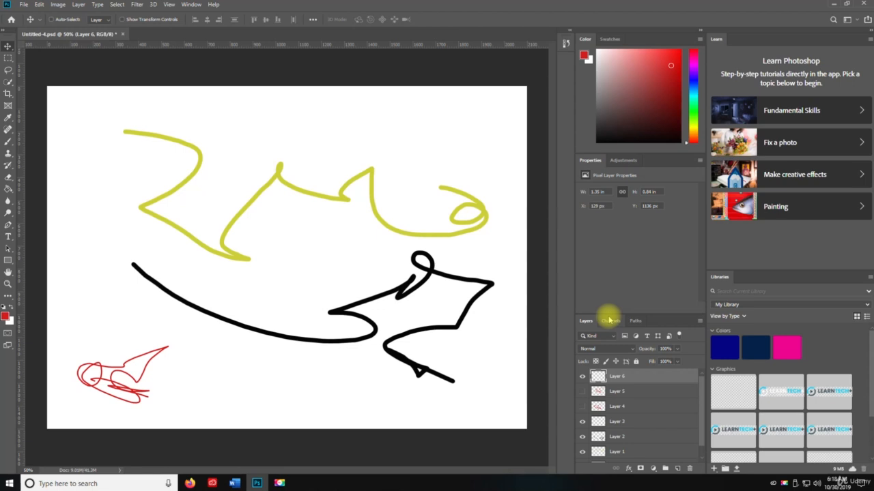
pyautogui.hotkey('ctrl', 'shift', 't')
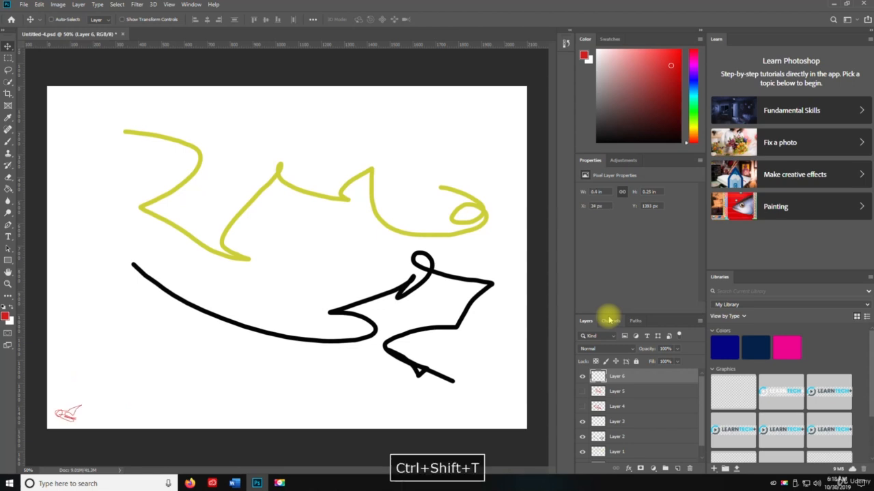
pyautogui.hotkey('ctrl', 'shift', 'z')
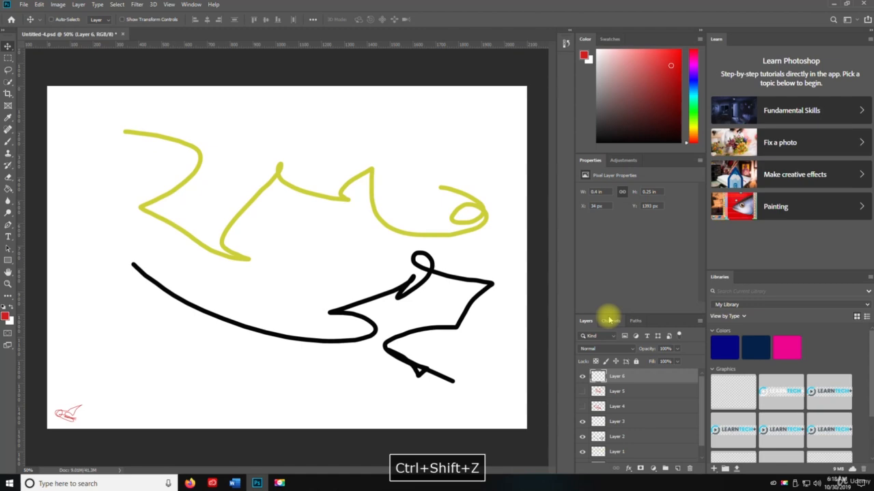
pyautogui.hotkey('ctrl', 'z')
pyautogui.hotkey('ctrl', 'z')
pyautogui.hotkey('ctrl', 'z')
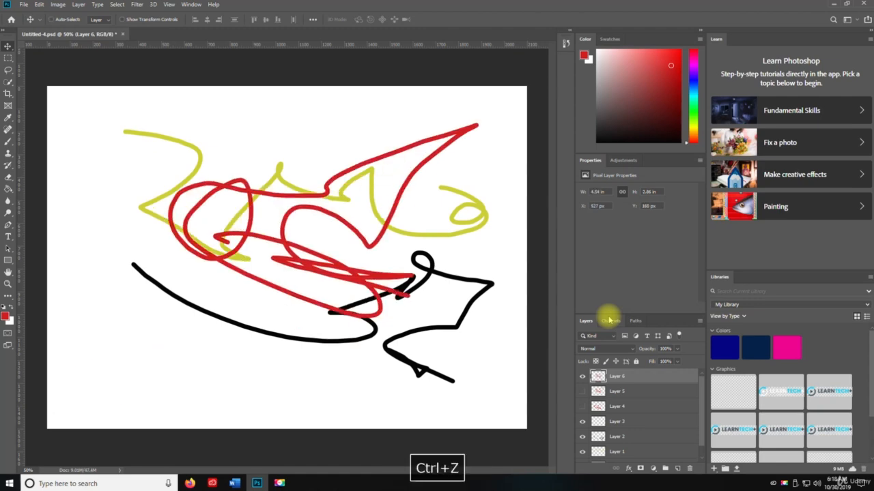
# Undo the last paste and the hiding of Layers 4 and 5, turn on Proof Colors, and redo both undone changes.
pyautogui.hotkey('ctrl', 'z')
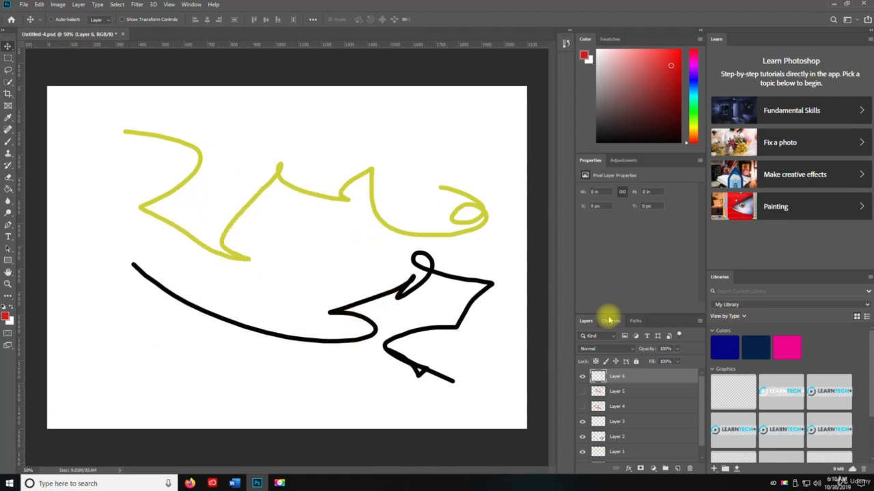
pyautogui.hotkey('ctrl', 'z')
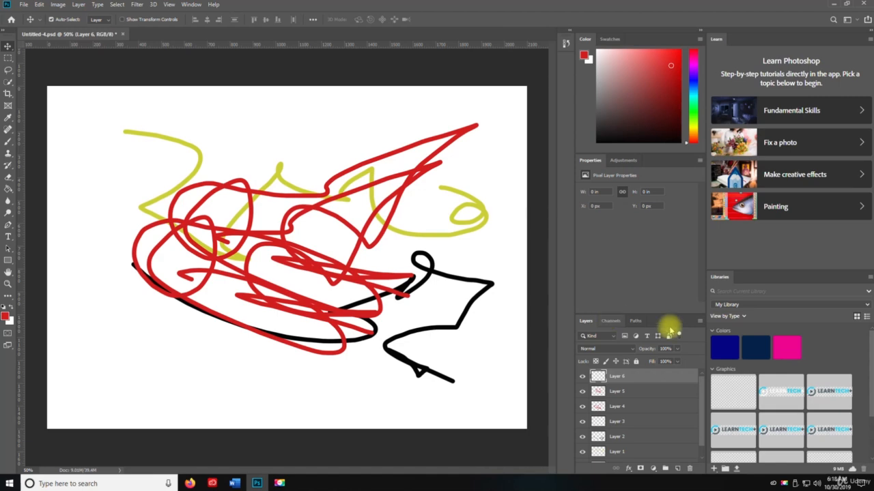
pyautogui.hotkey('ctrl', 'y')
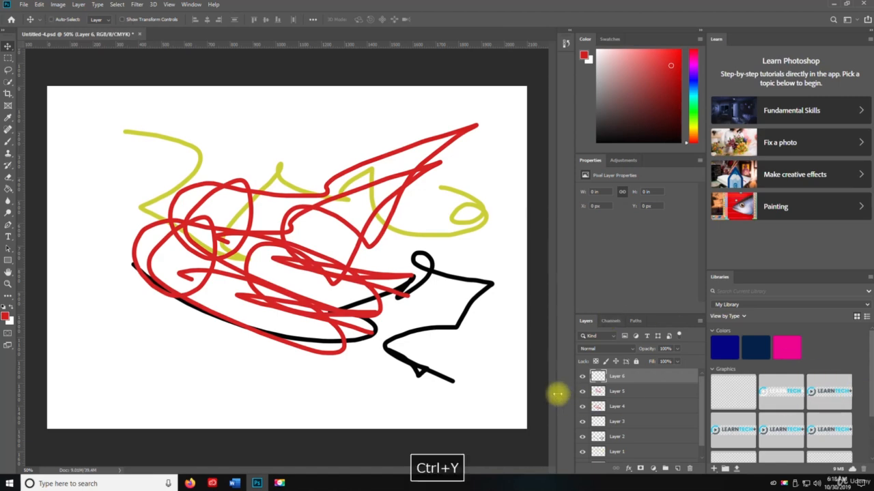
pyautogui.hotkey('ctrl', 'shift', 'z')
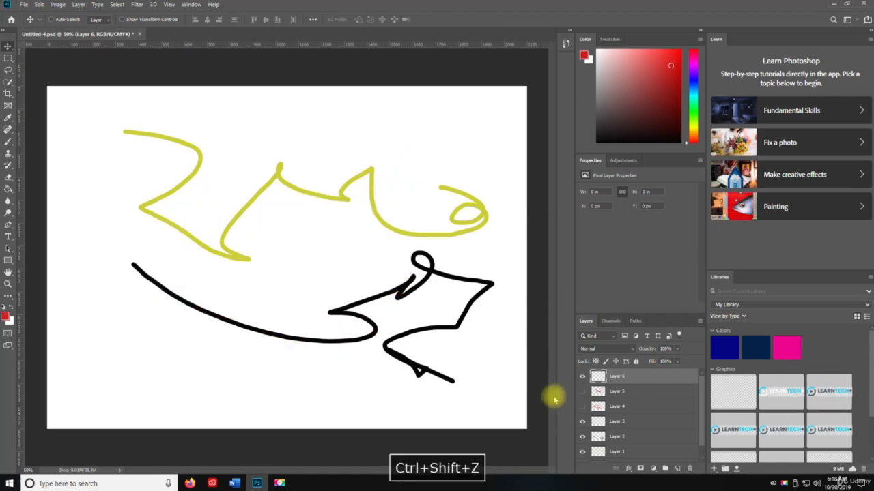
pyautogui.hotkey('ctrl', 'shift', 'z')
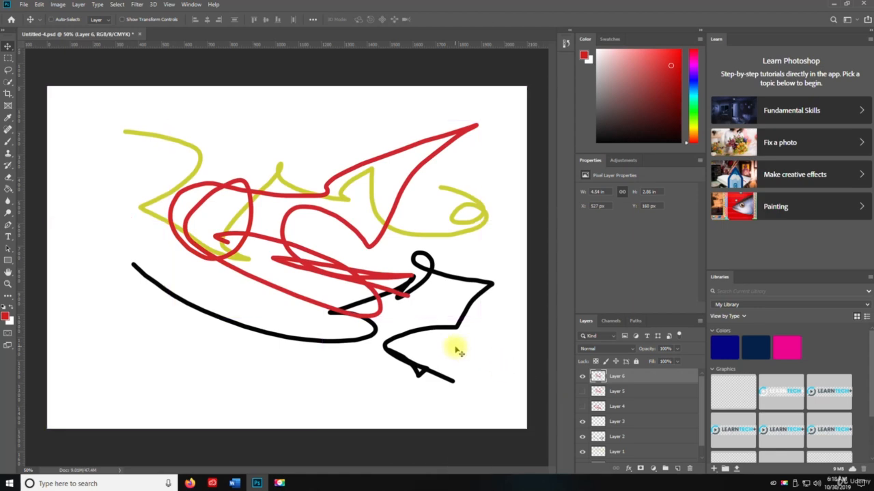
# Apply Transform Again to the red stroke on Layer 6 and to the black stroke on Layer 2.
pyautogui.hotkey('ctrl', 'shift', 'z')
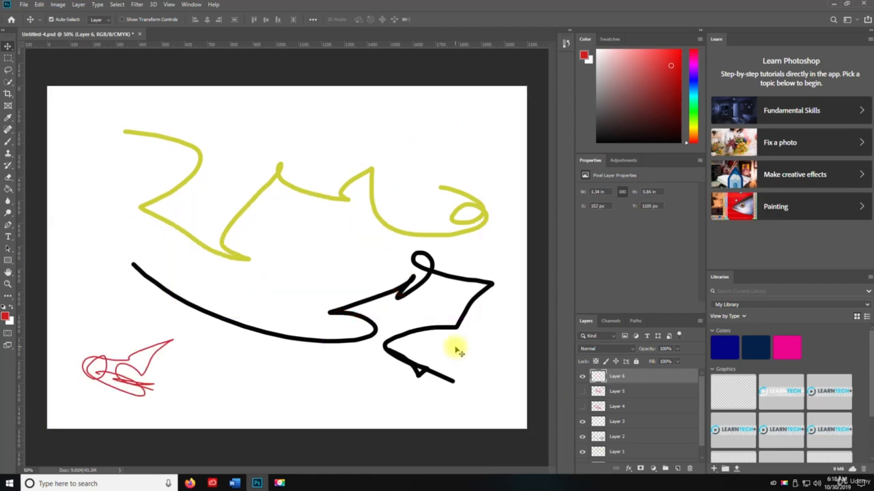
pyautogui.click(618, 438)
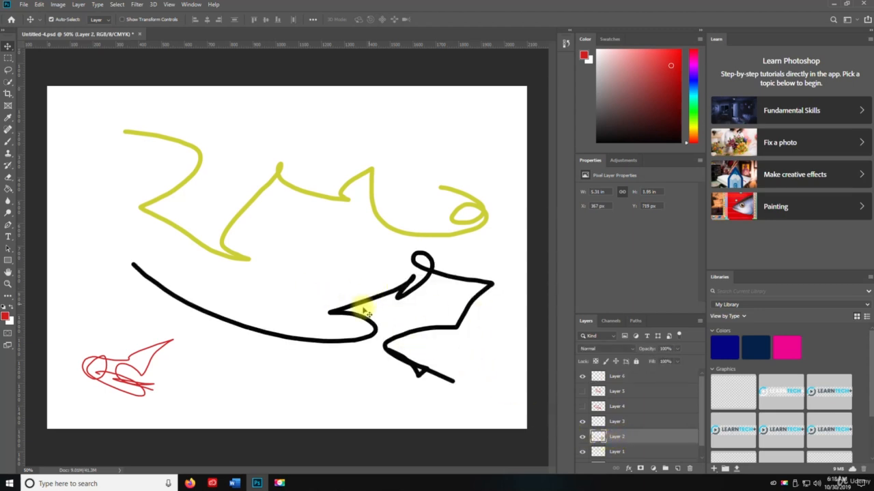
pyautogui.press('ctrl')
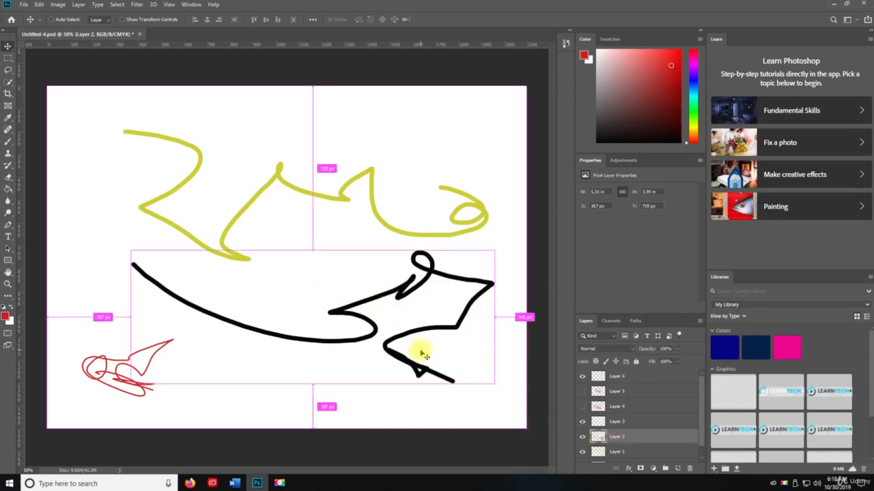
pyautogui.hotkey('ctrl', 'shift', 't')
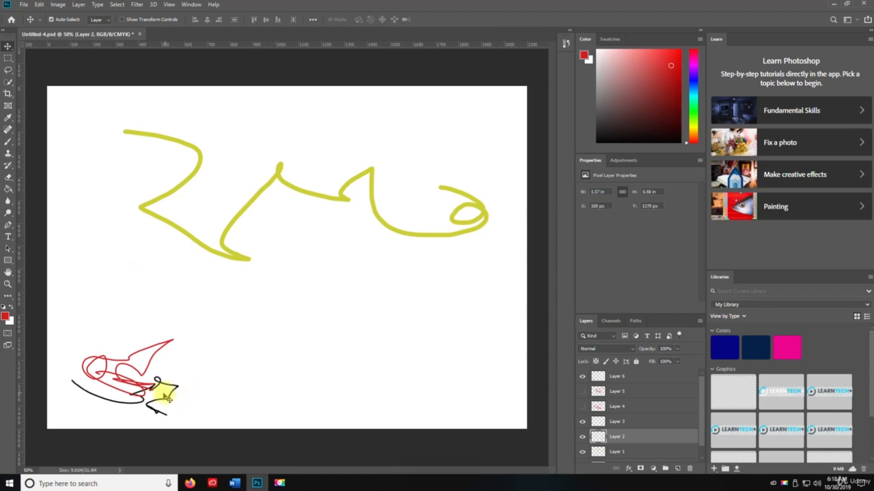
# Move the black stroke on Layer 2 with Free Transform beside the small red stroke, to about X 661 px, Y 1185 px.
pyautogui.hotkey('ctrl', 't')
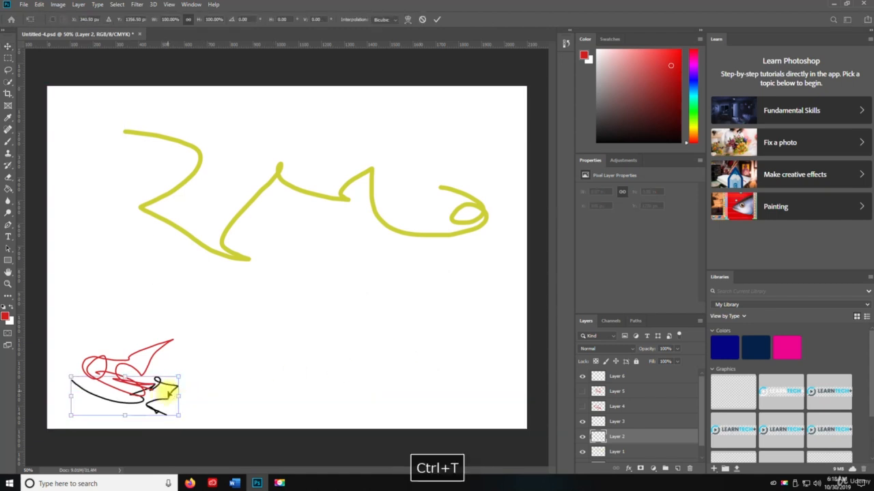
pyautogui.moveTo(164, 390); pyautogui.dragTo(297, 364)
pyautogui.press('Return')
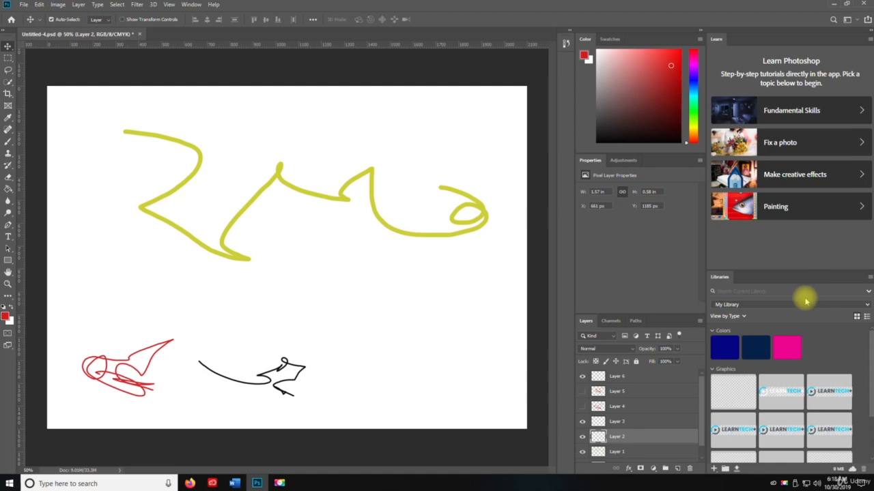
# View the Color Settings and accept them without changes.
pyautogui.press('i')
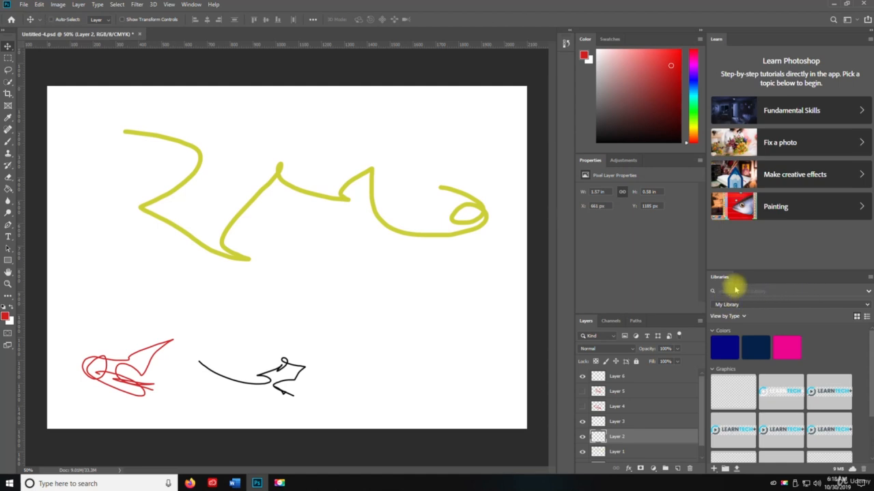
pyautogui.hotkey('ctrl', 'shift', 'k')
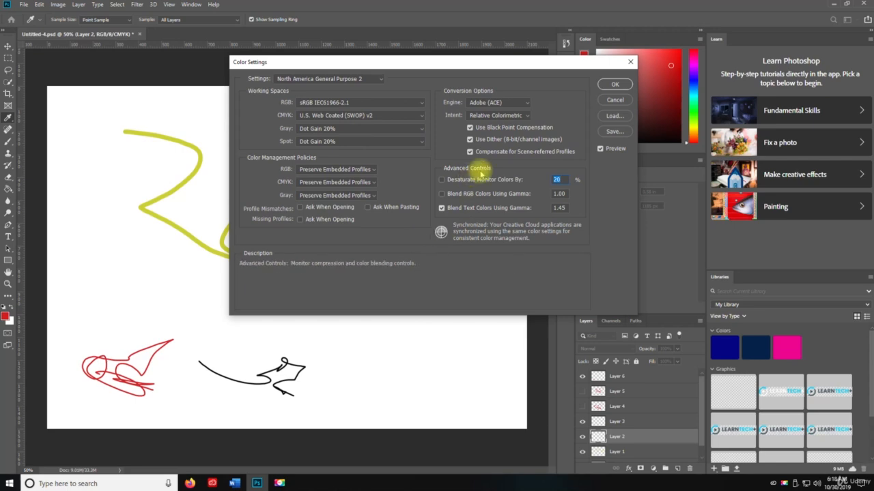
pyautogui.click(610, 85)
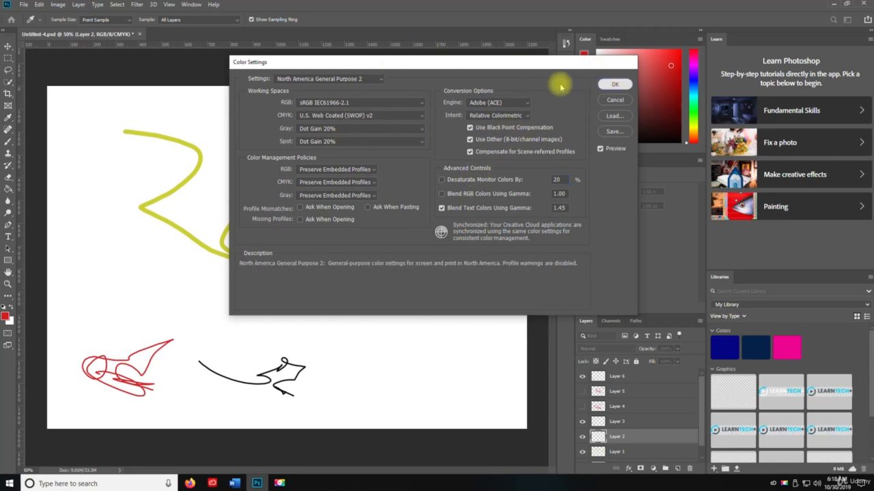
# Bring up the Keyboard Shortcuts settings and view the shortcuts assigned to the tools.
pyautogui.click(39, 5)
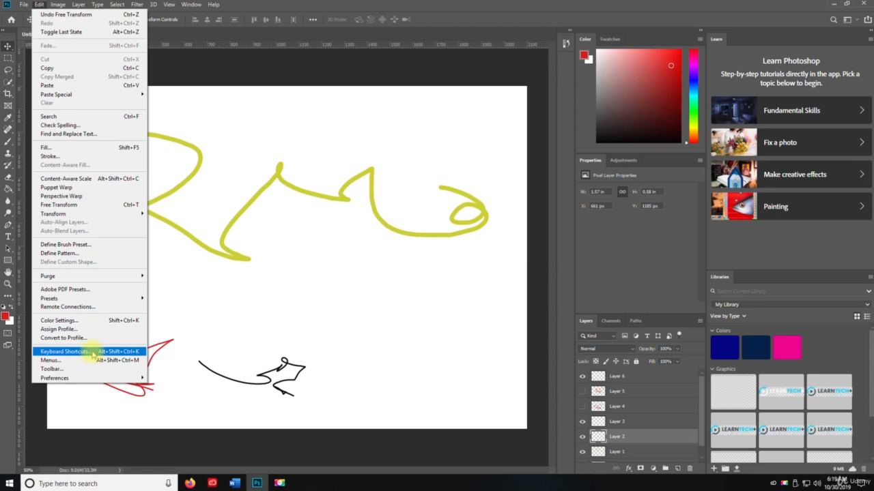
pyautogui.click(308, 310)
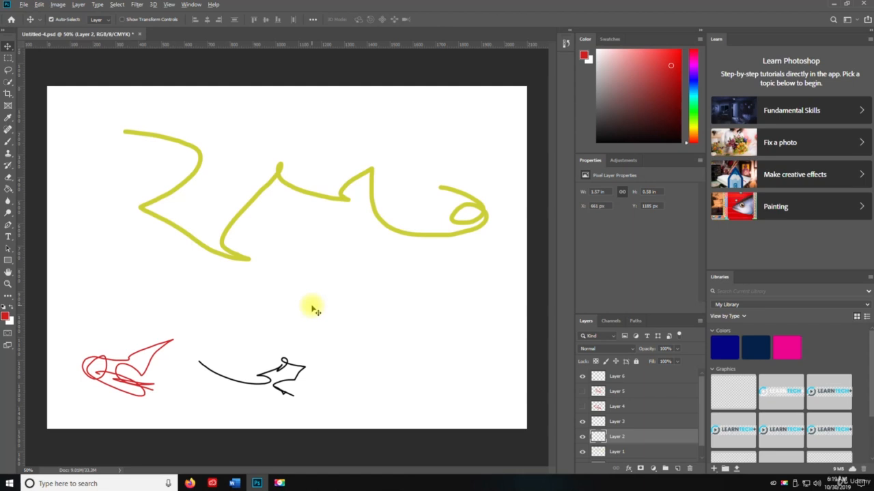
pyautogui.press('ctrl')
pyautogui.hotkey('ctrl', 'alt', 'shift', 'k')
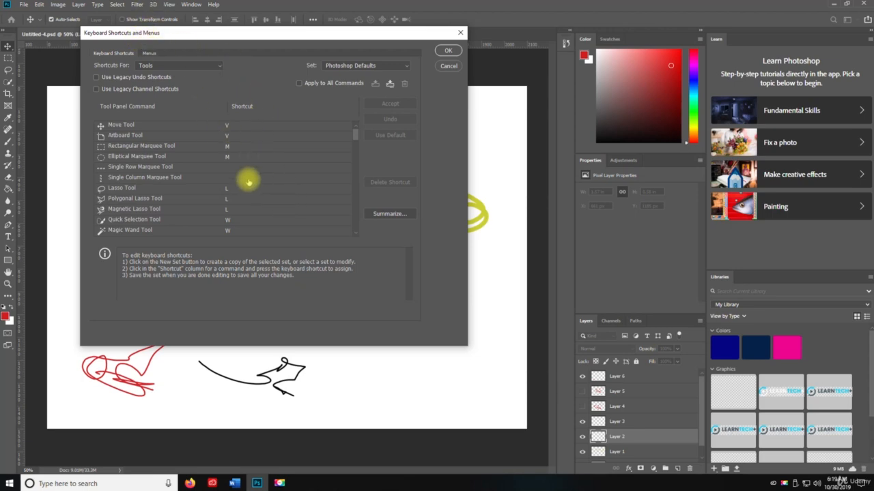
pyautogui.scroll(-1, 239, 190)
pyautogui.scroll(1, 240, 190)
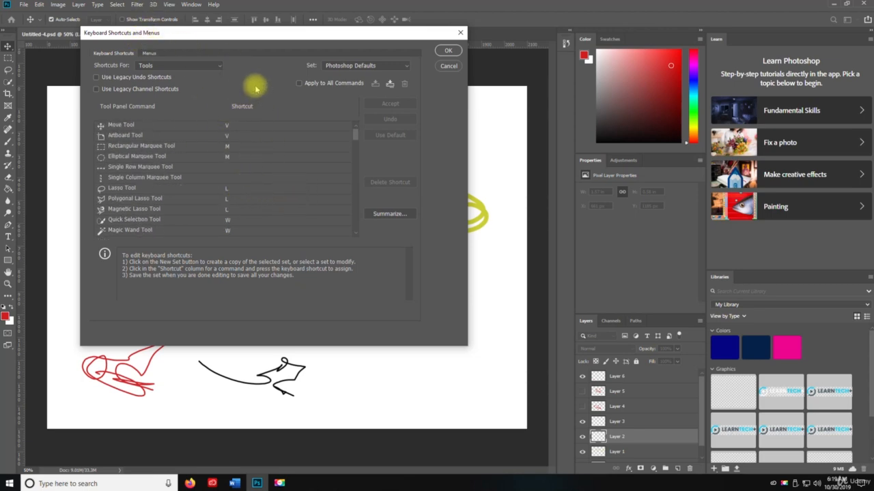
# Show the Application Menus shortcuts and examine the Edit commands from Undo through the Transform entries.
pyautogui.click(145, 67)
pyautogui.click(153, 72)
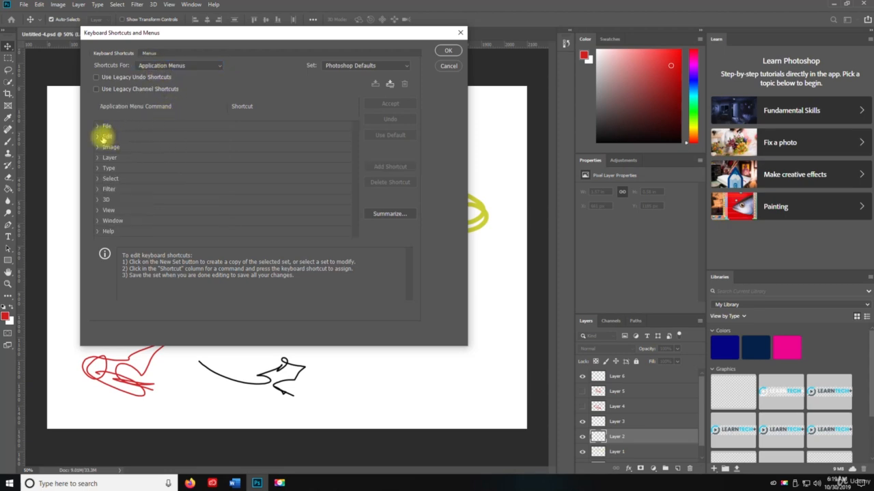
pyautogui.click(98, 137)
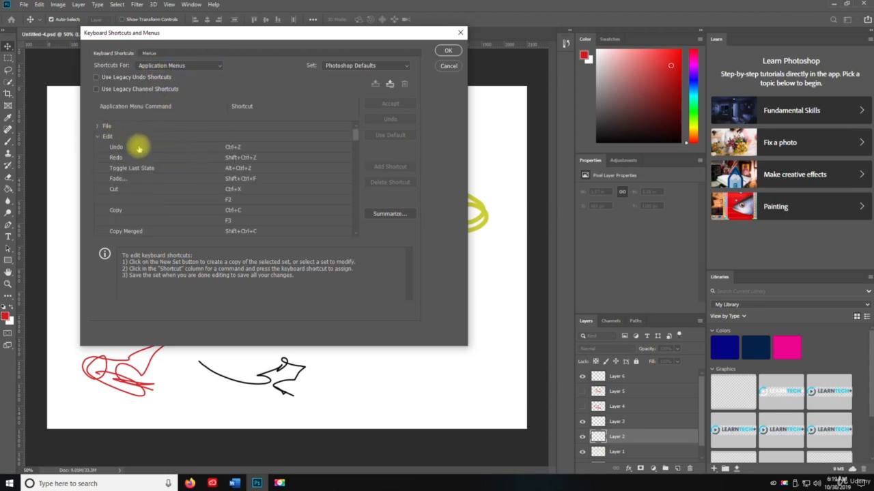
pyautogui.scroll(-1, 188, 172)
pyautogui.scroll(-5, 191, 172)
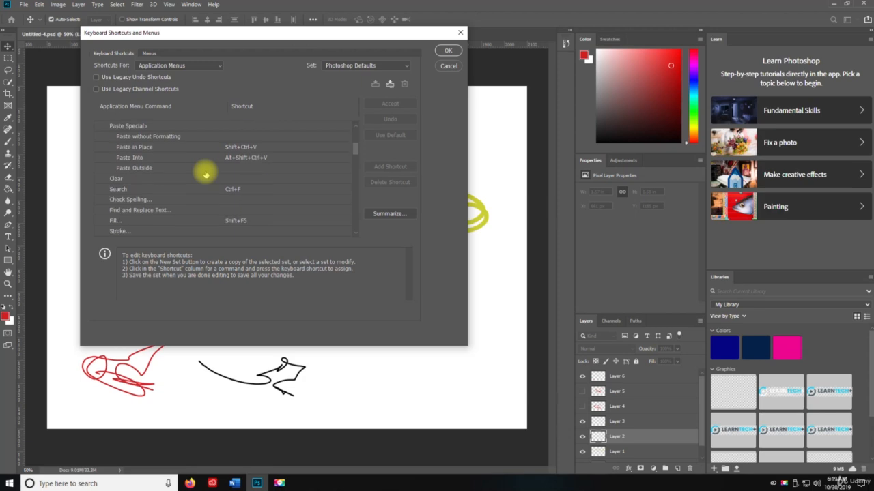
pyautogui.scroll(-6, 204, 174)
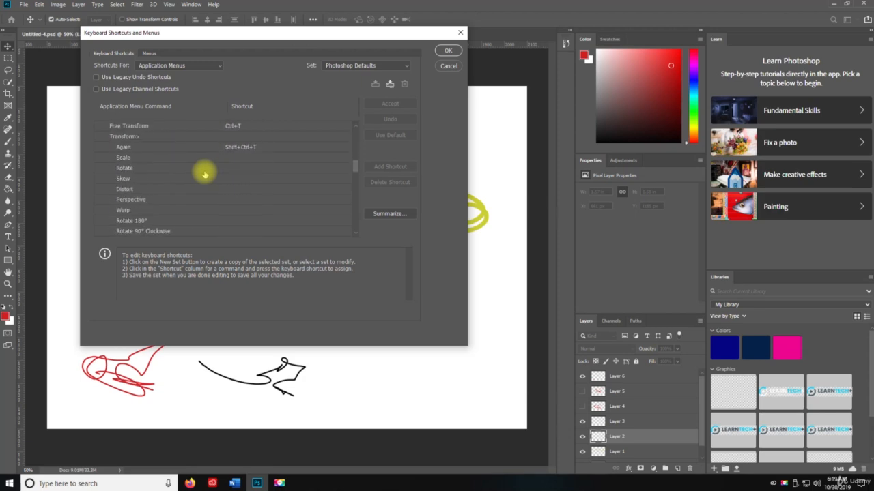
pyautogui.click(204, 170)
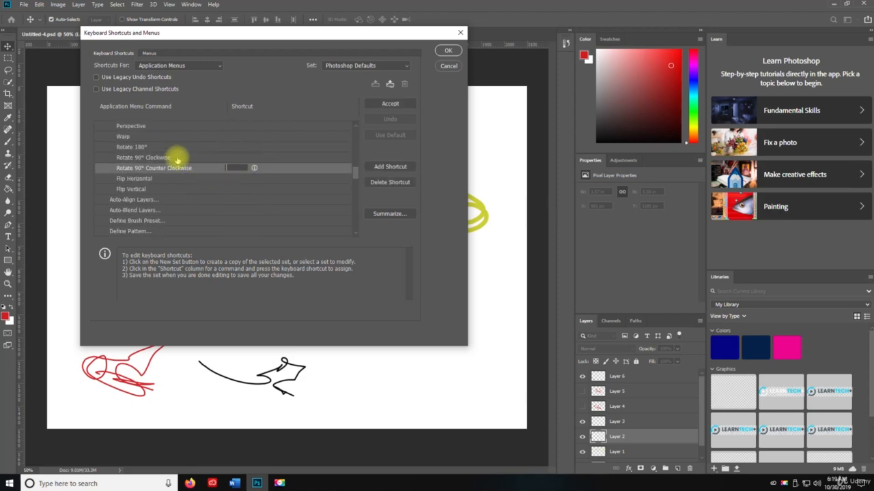
# Examine the remaining Edit command shortcuts down to the Preferences entries, and return to the Content-Aware Scale and Free Transform entries.
pyautogui.click(356, 173)
pyautogui.moveTo(355, 180); pyautogui.dragTo(361, 207)
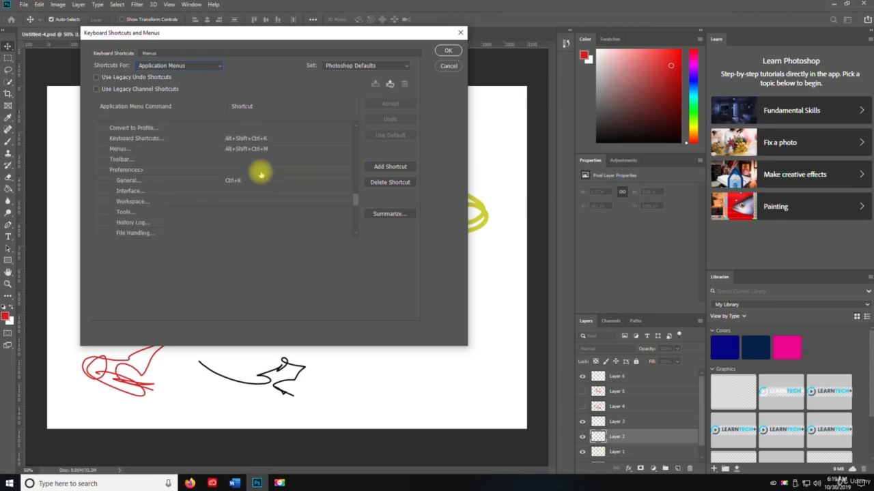
pyautogui.scroll(-3, 259, 174)
pyautogui.scroll(-6, 263, 176)
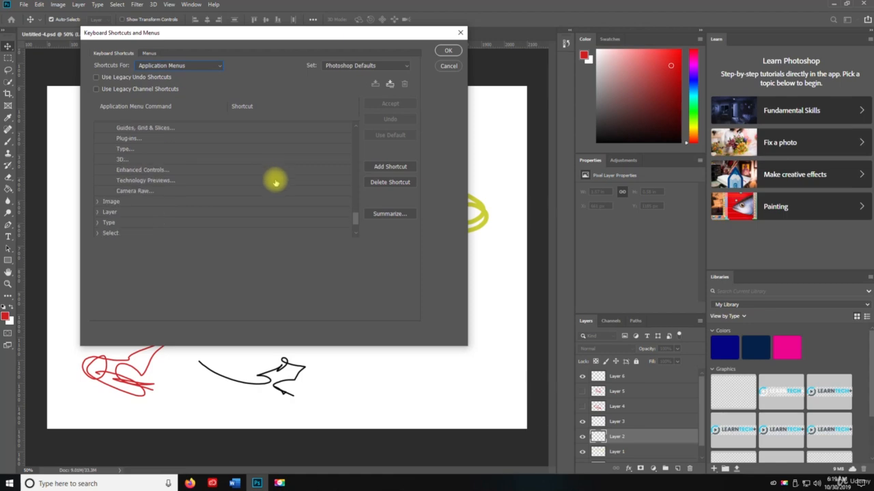
pyautogui.scroll(5, 283, 184)
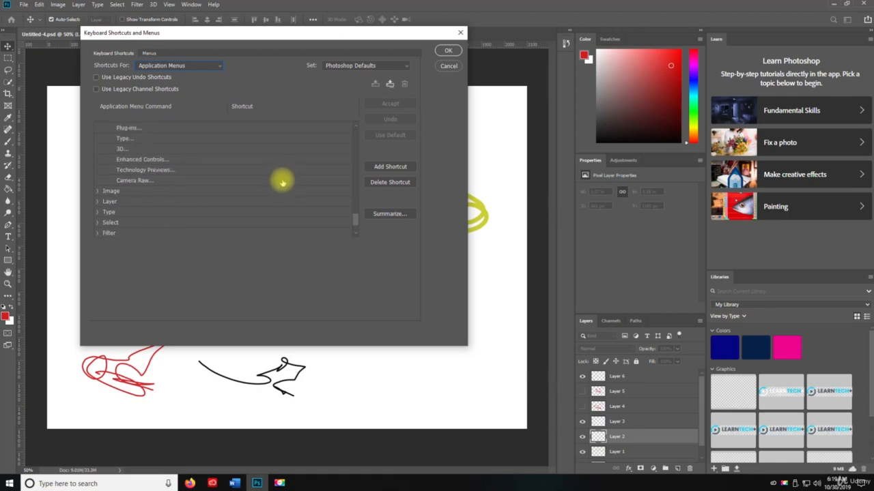
pyautogui.scroll(6, 254, 184)
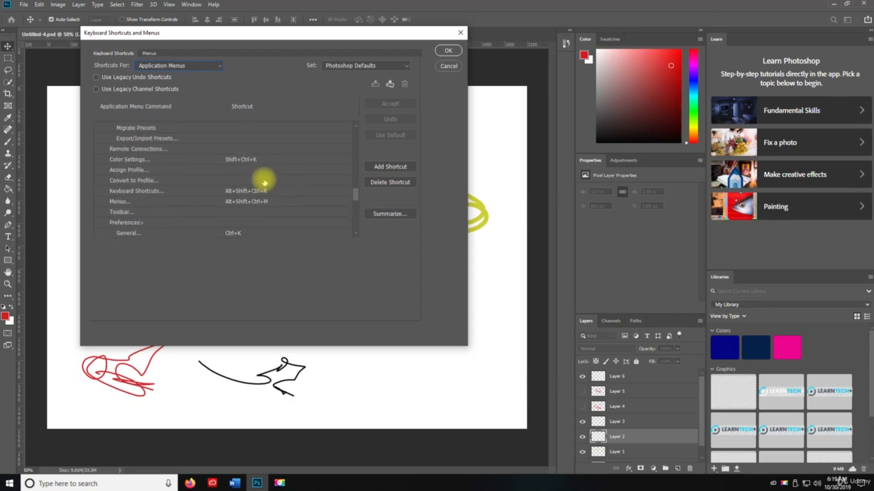
pyautogui.scroll(7, 283, 170)
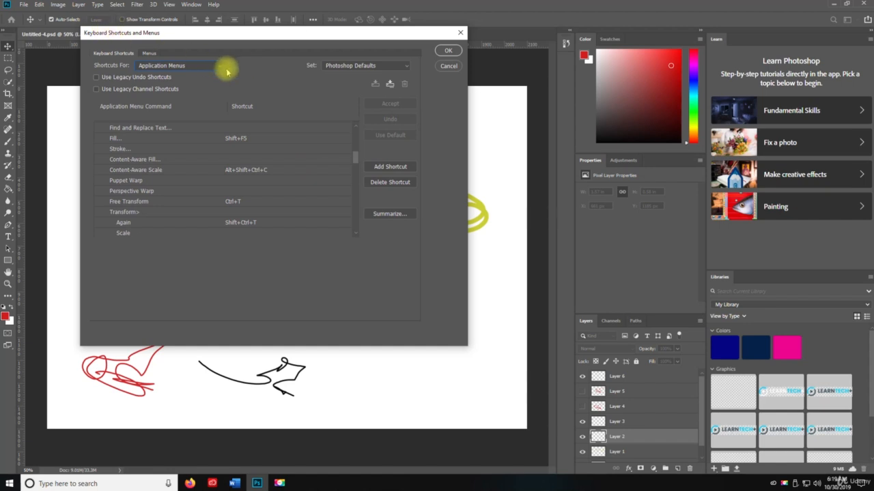
# View the Application Menus customization with its Photoshop Defaults set, compare it with the shortcut list, and close the dialog.
pyautogui.click(148, 54)
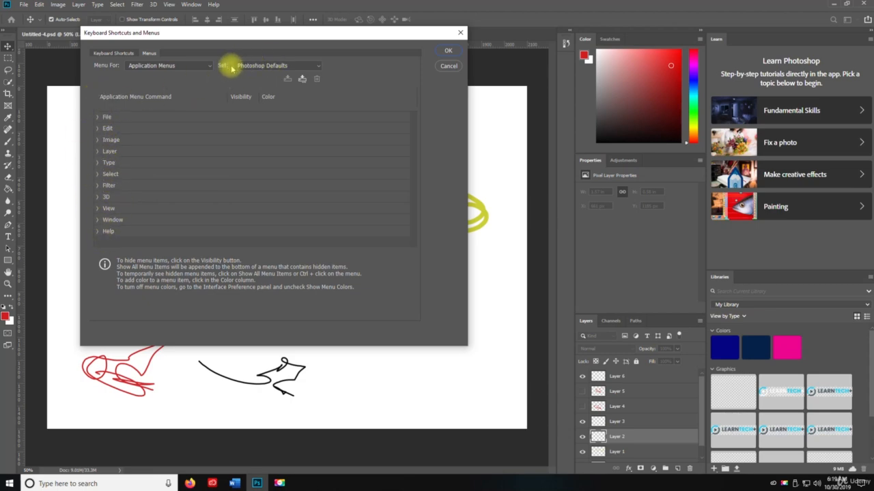
pyautogui.click(254, 65)
pyautogui.click(254, 66)
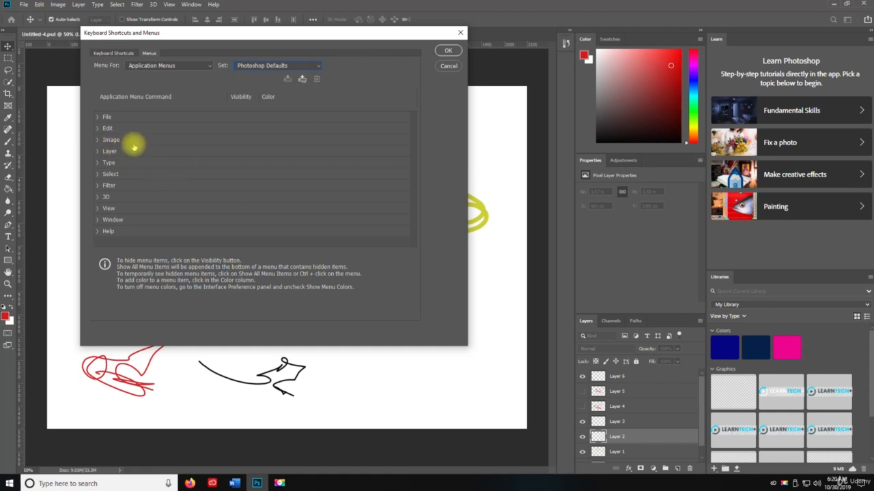
pyautogui.click(101, 54)
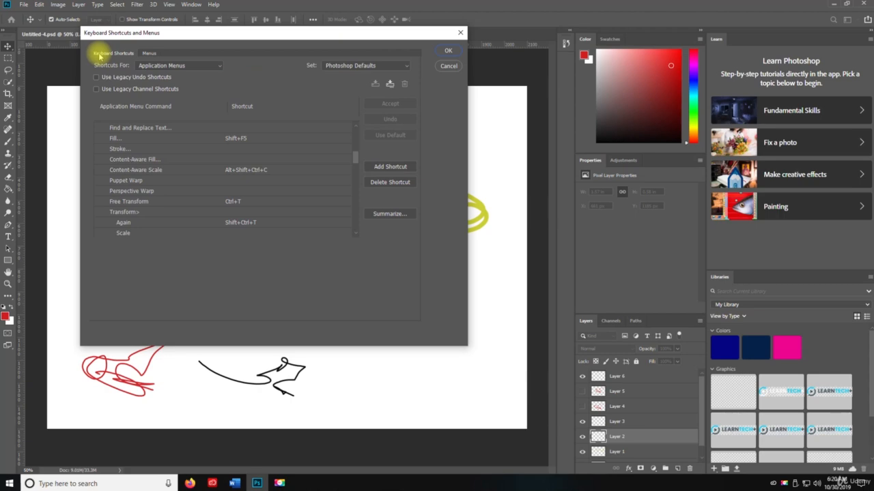
pyautogui.click(149, 53)
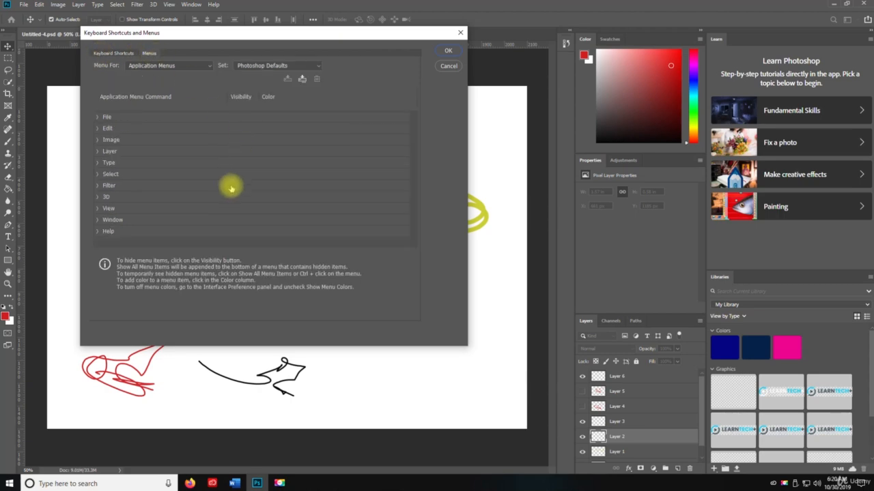
pyautogui.click(460, 32)
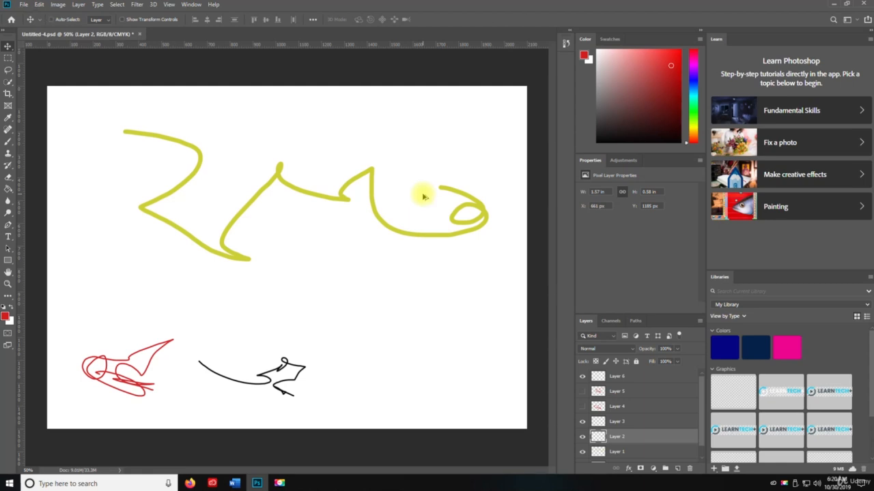
# Open the Keyboard Shortcuts settings and the Menus settings directly in turn, accepting each without changes.
pyautogui.hotkey('ctrl', 'alt', 'shift', 'k')
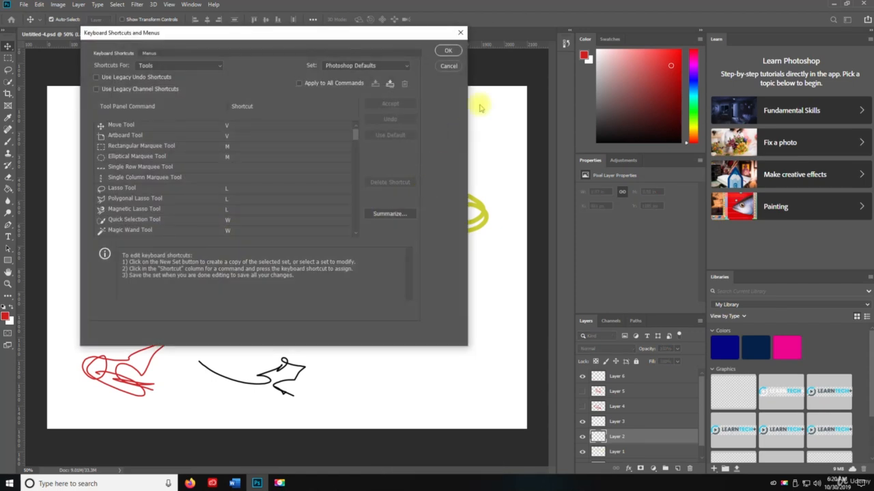
pyautogui.click(446, 52)
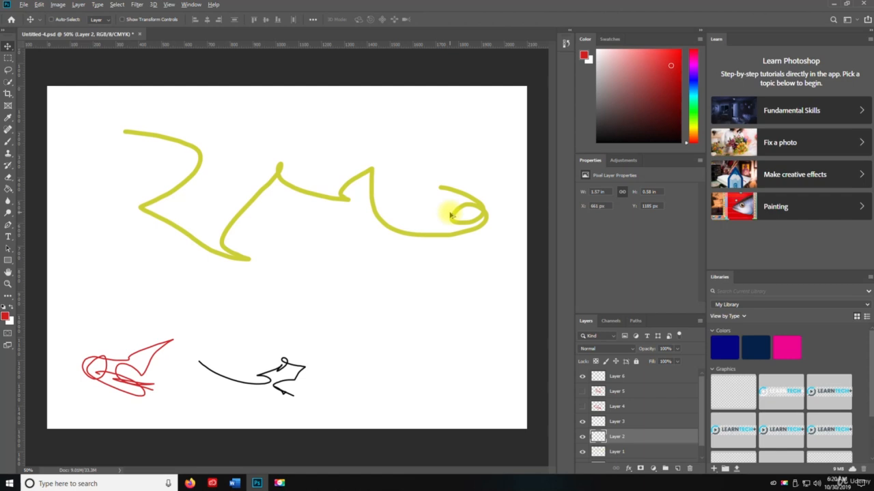
pyautogui.hotkey('ctrl', 'alt', 'shift', 'm')
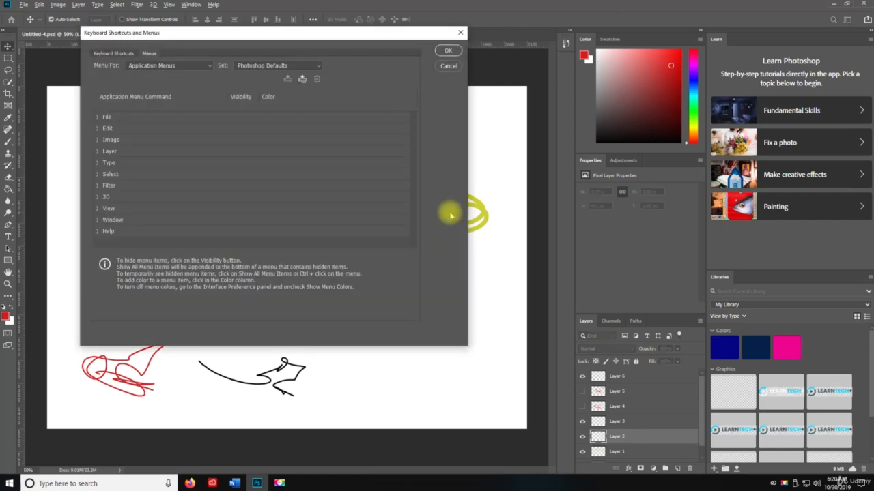
pyautogui.click(448, 52)
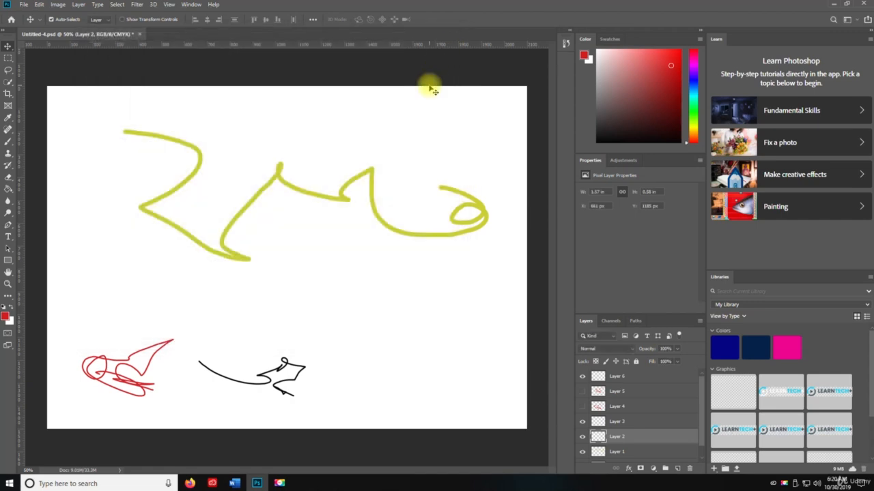
# View the General preferences, move the dialog aside, and accept it without changes.
pyautogui.hotkey('ctrl', 'k')
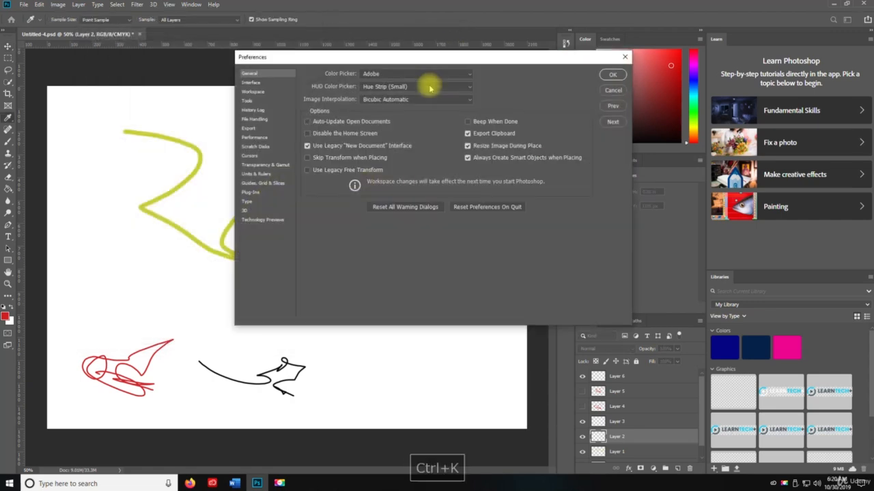
pyautogui.moveTo(439, 59); pyautogui.dragTo(349, 63)
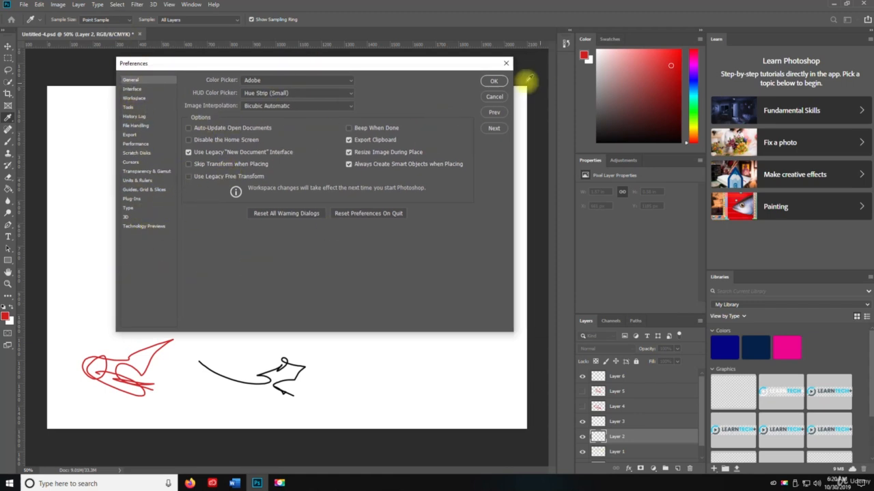
pyautogui.click(500, 81)
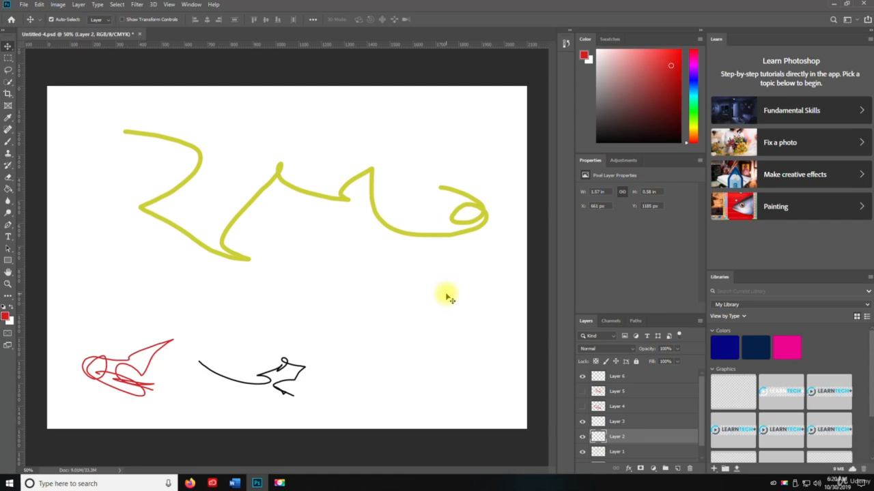